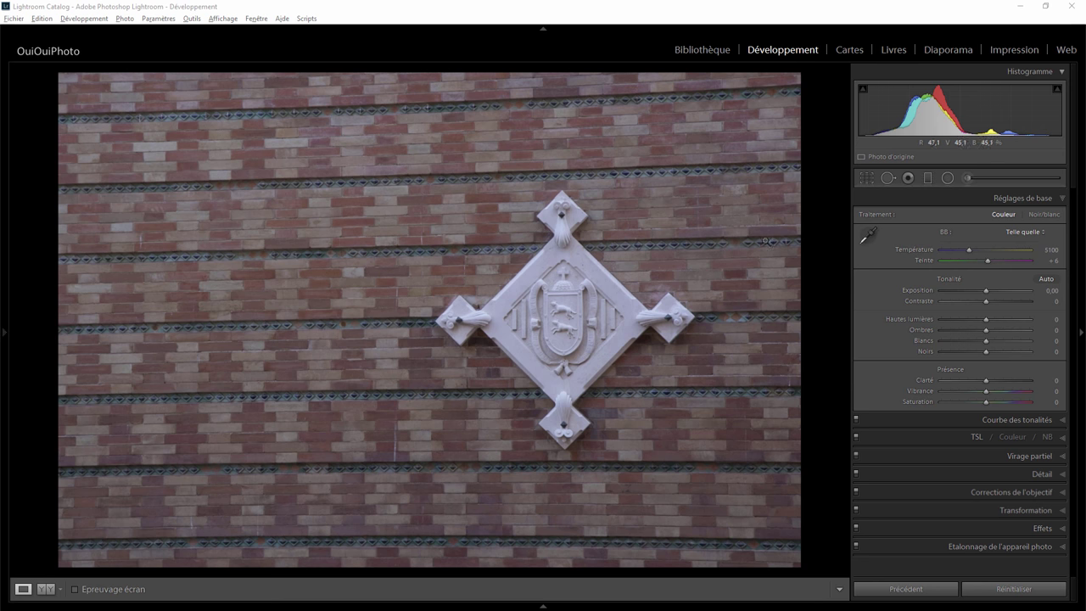
Enable the Canon EF-S 17-55mm lens profile correction and show the Transformation settings
left_click(1055, 492)
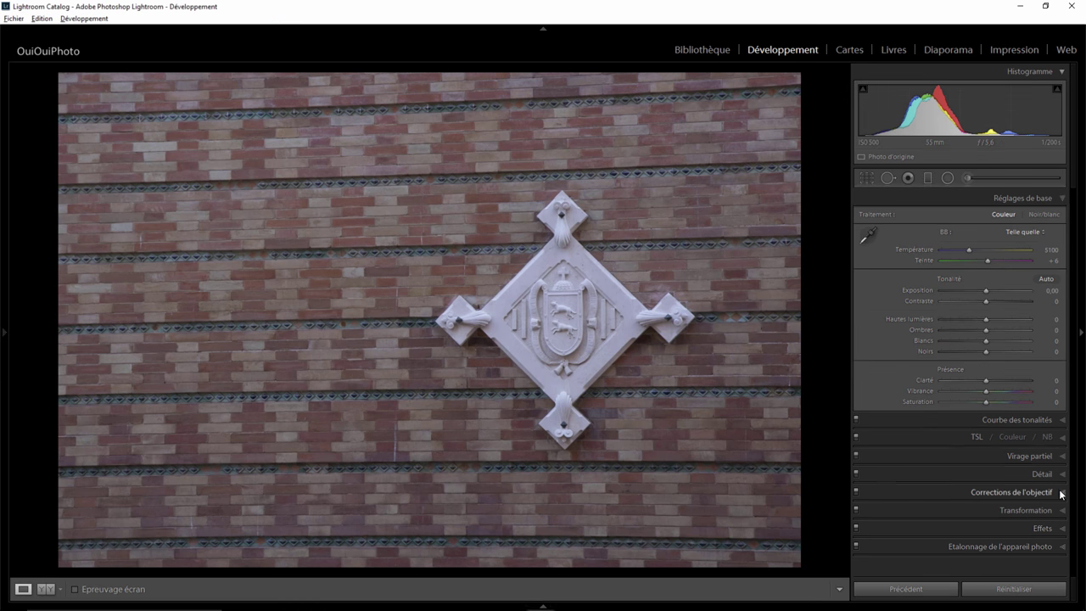
left_click(879, 331)
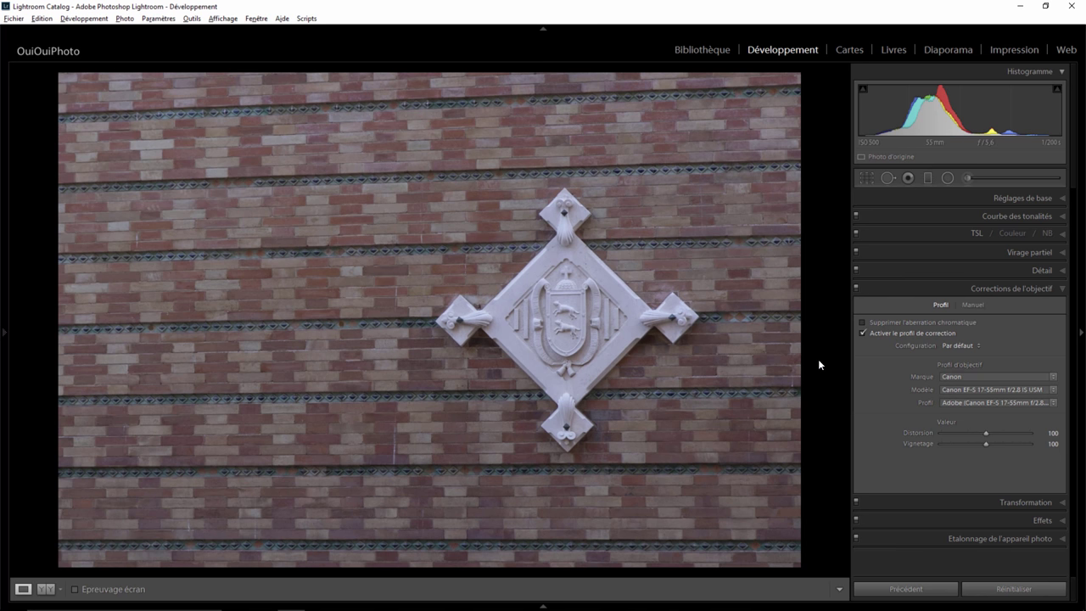
left_click(1061, 504)
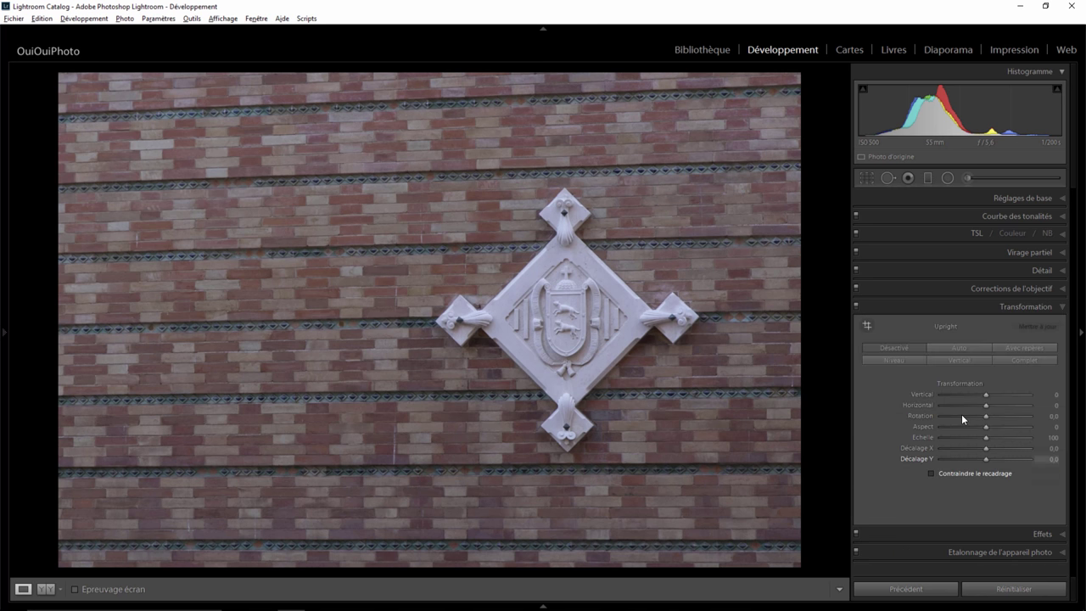
Straighten the photo with Upright 'Avec repères' using two horizontal and two vertical guides
left_click(1020, 348)
left_click_drag(46, 118, 814, 89)
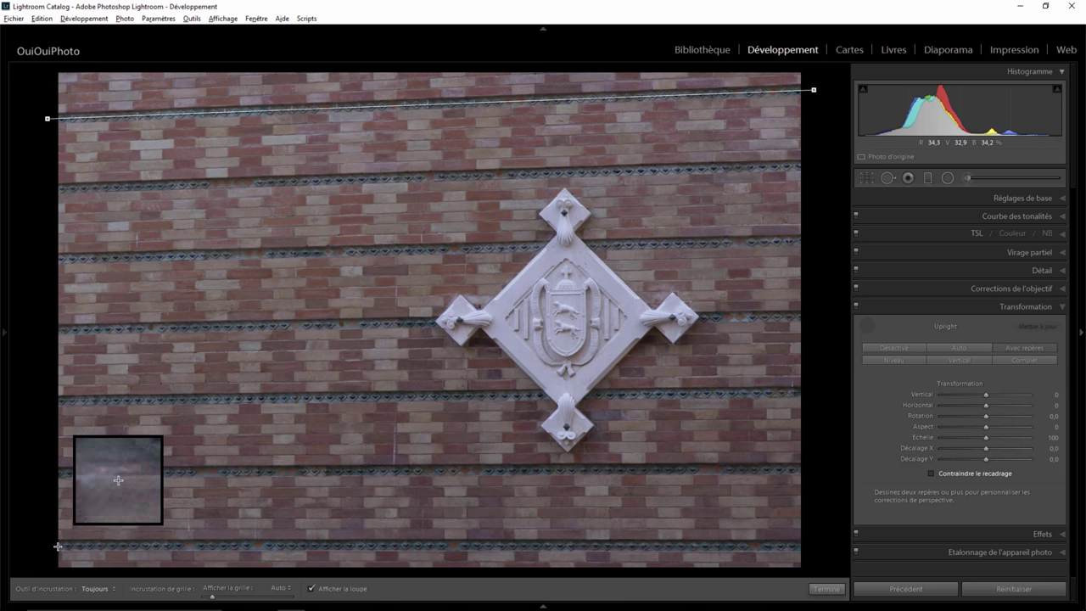
left_click_drag(48, 545, 820, 544)
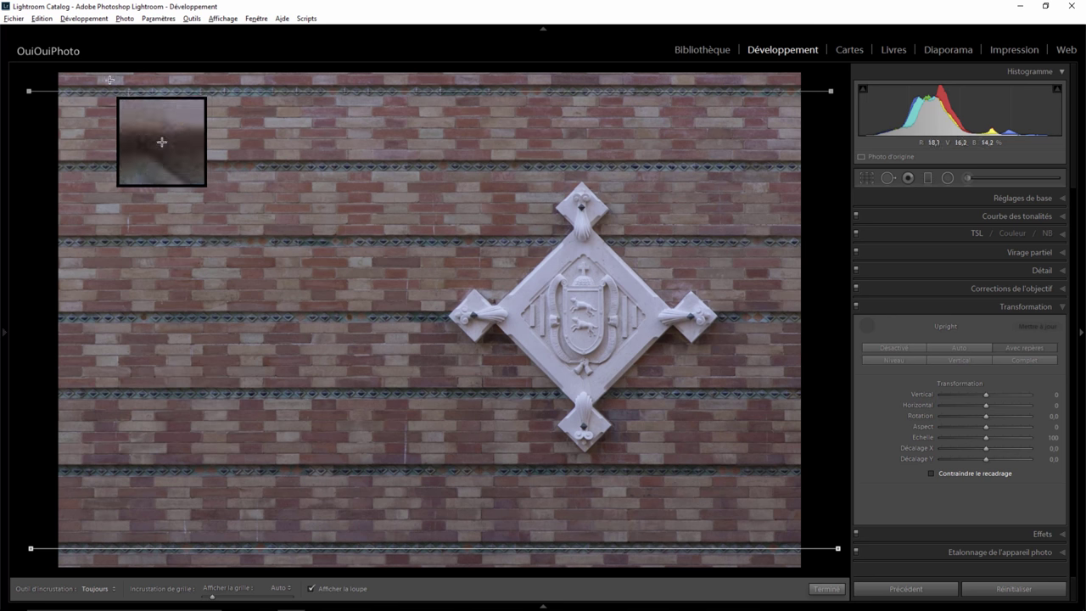
left_click_drag(111, 79, 107, 493)
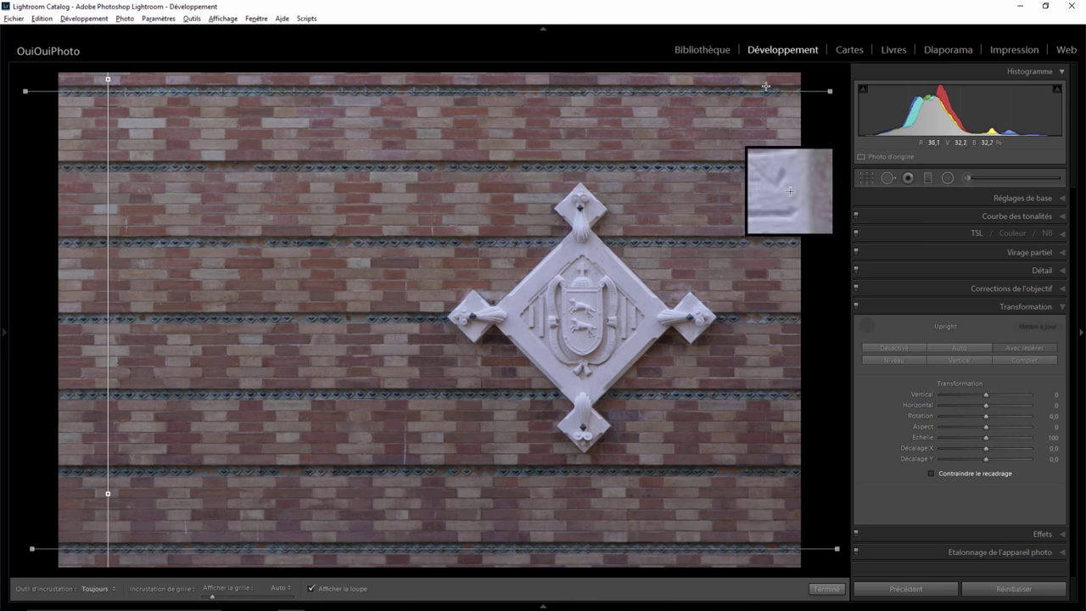
left_click_drag(757, 102, 761, 429)
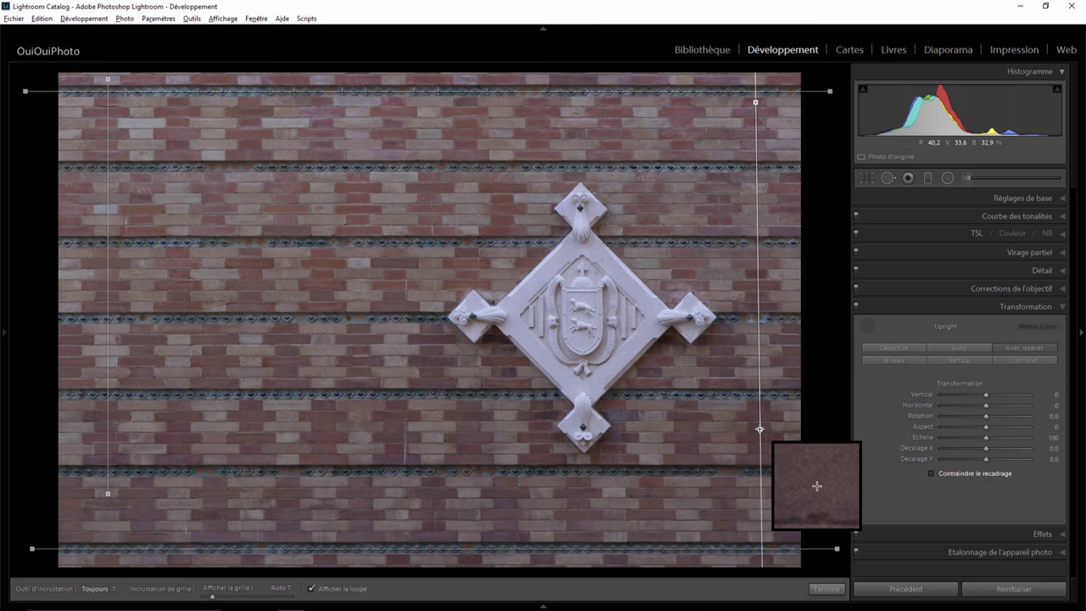
left_click_drag(761, 429, 761, 429)
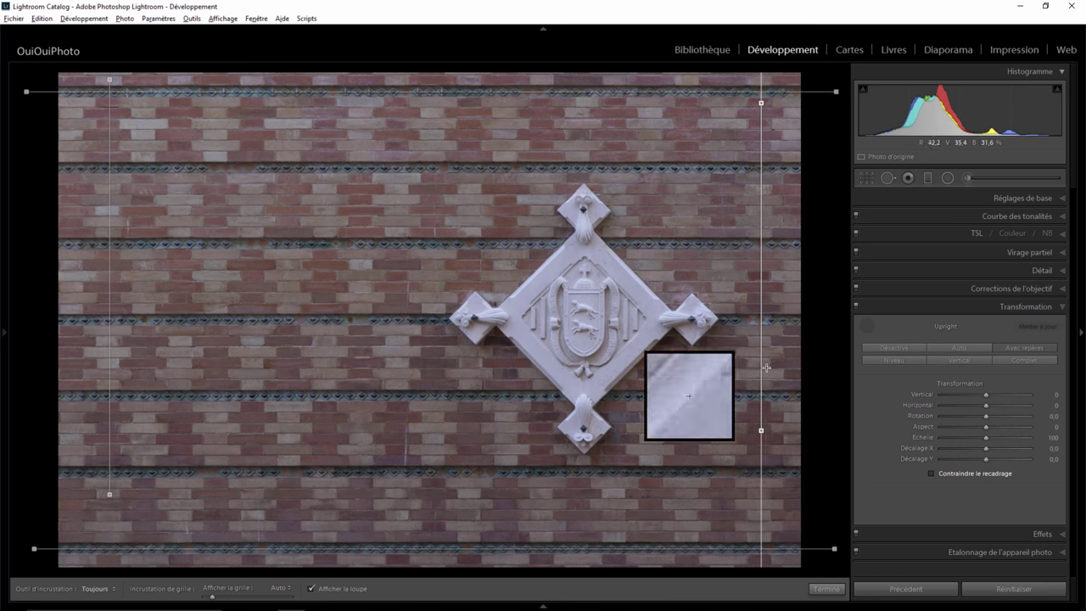
left_click(828, 588)
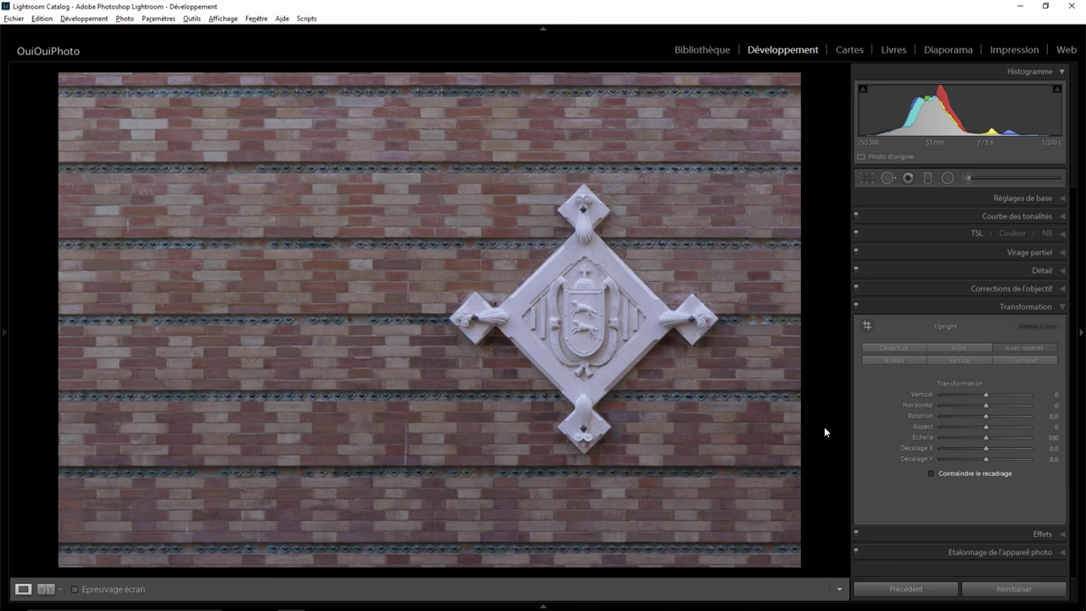
Zoom in below the plaque to check alignment, then zoom back out to the whole photo
left_click(645, 373)
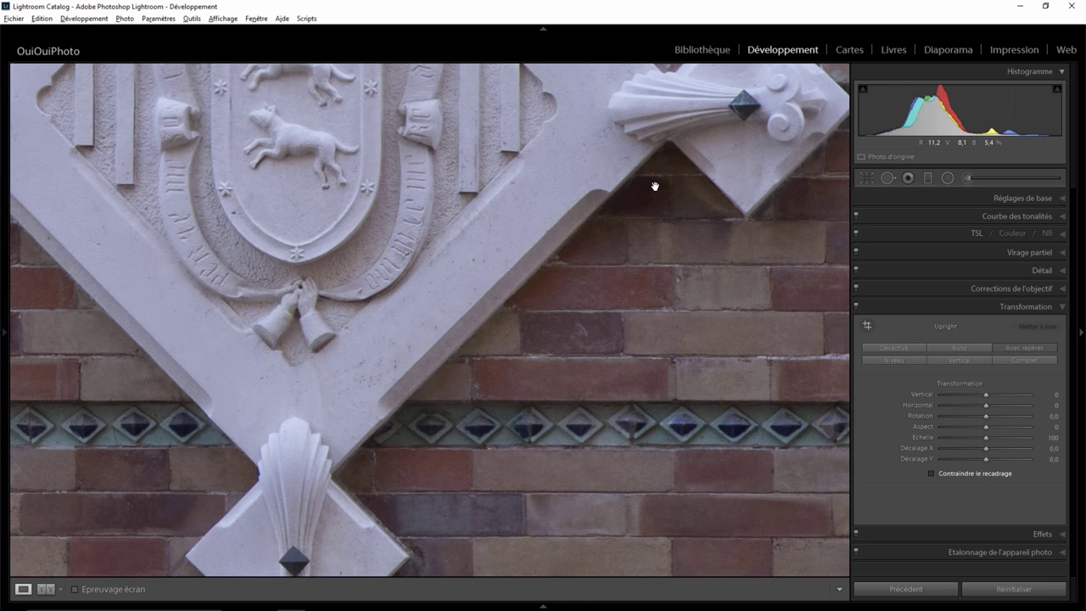
left_click(456, 264)
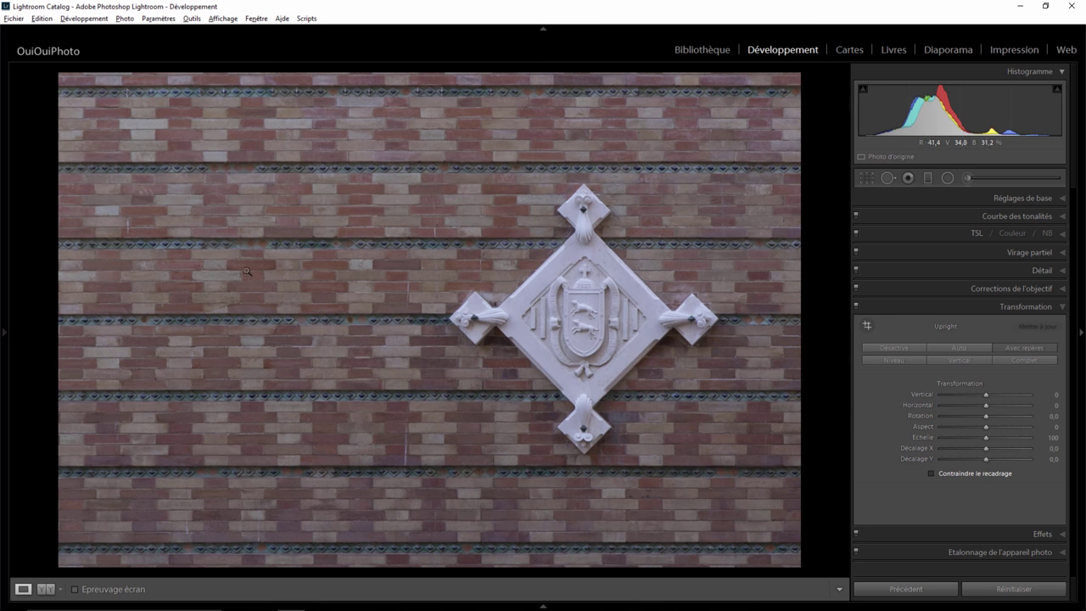
left_click(1060, 200)
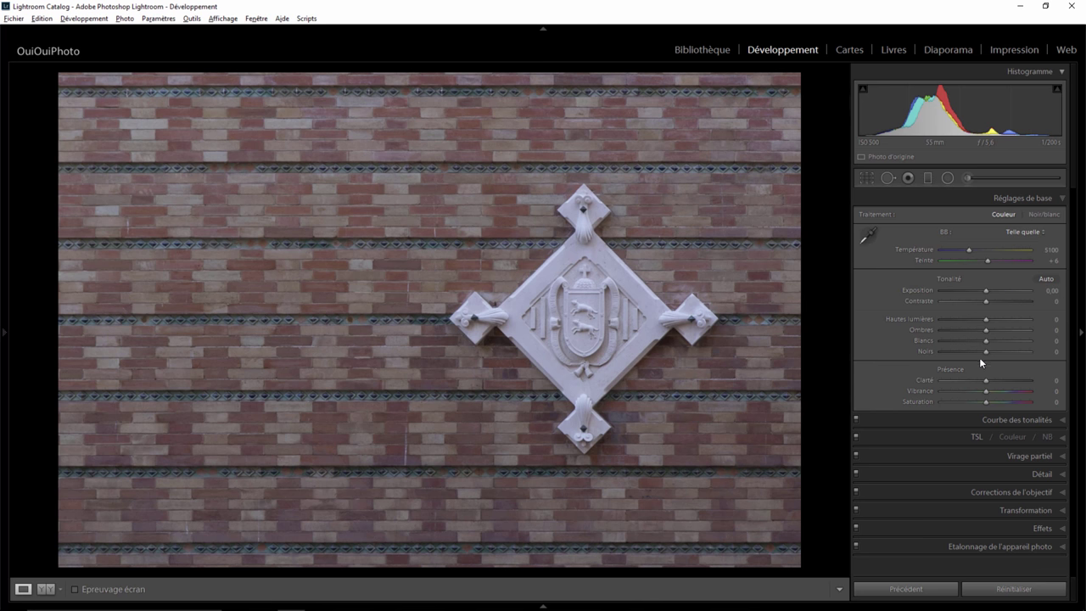
Set Clarity to +39, Saturation to +43 and Whites to +26
left_click_drag(985, 380, 1005, 381)
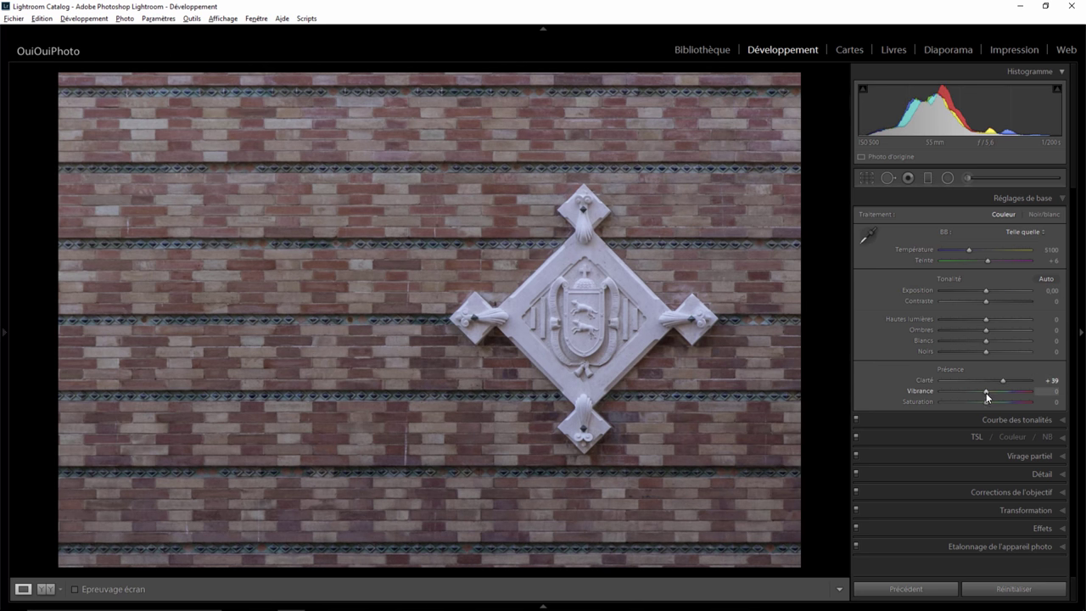
left_click_drag(984, 402, 1005, 403)
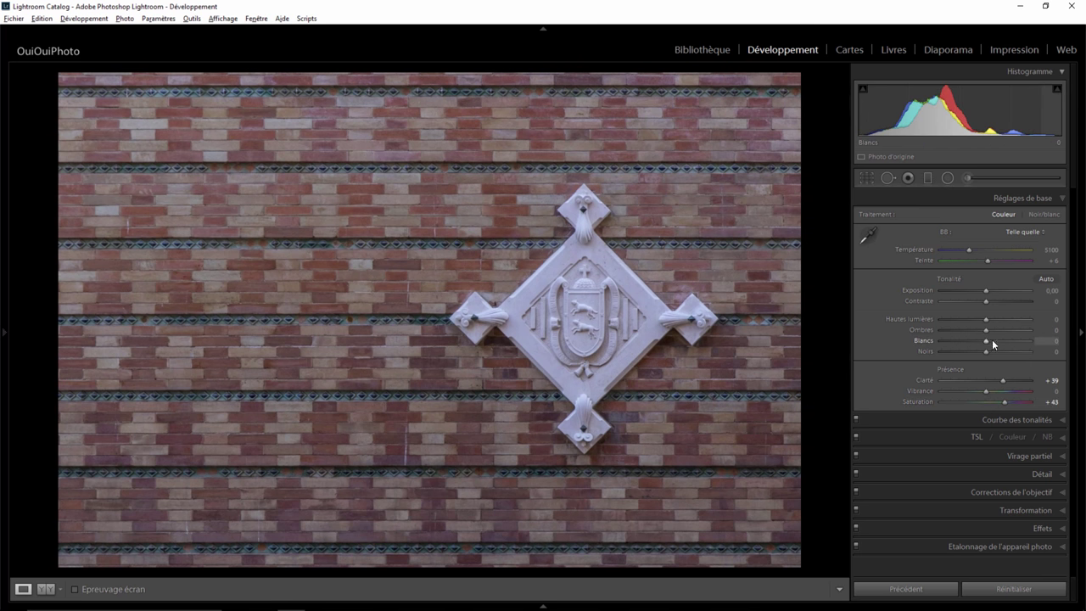
key("shift")
double_click(965, 340, "shift")
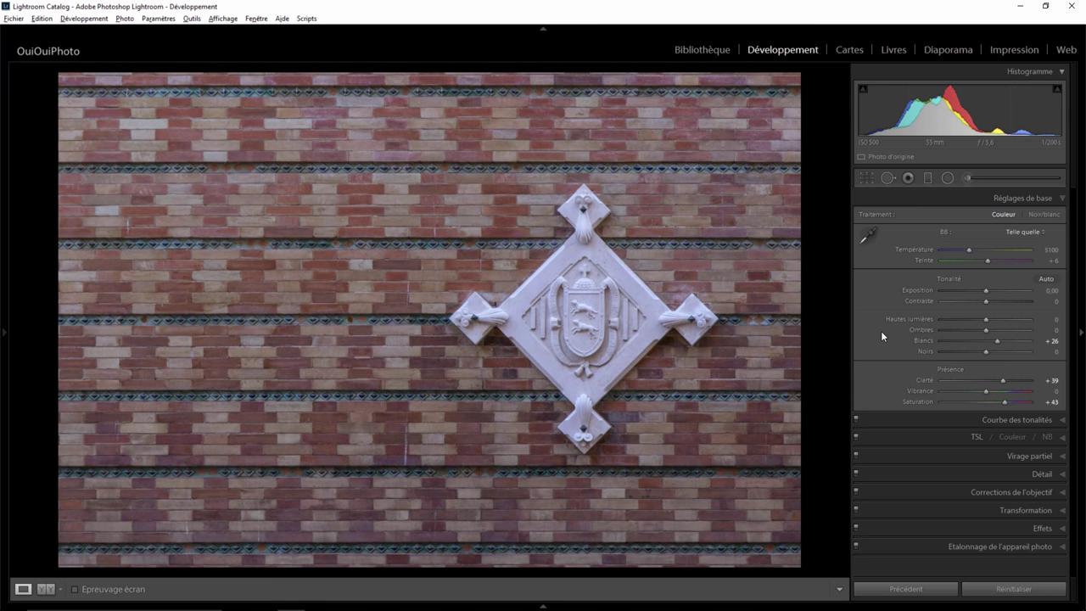
Raise HSL luminance to Red +56, Orange +40 and Yellow +36
left_click(1063, 439)
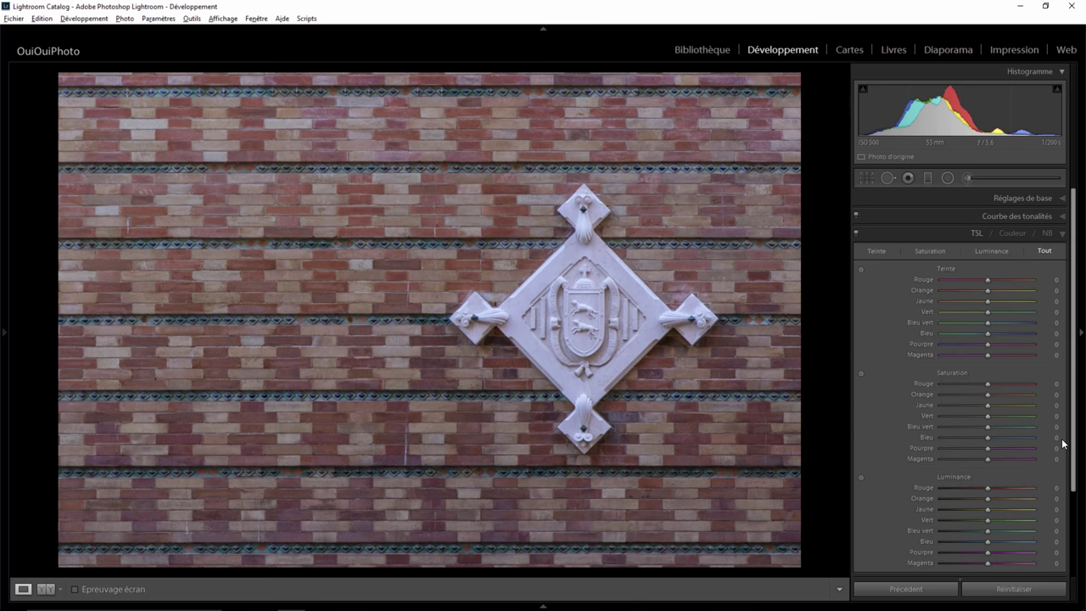
mouse_move(988, 488)
left_mouse_down()
mouse_move(1025, 490)
mouse_move(1006, 500)
mouse_move(1032, 507)
left_mouse_up()
left_click_drag(961, 513, 1052, 513)
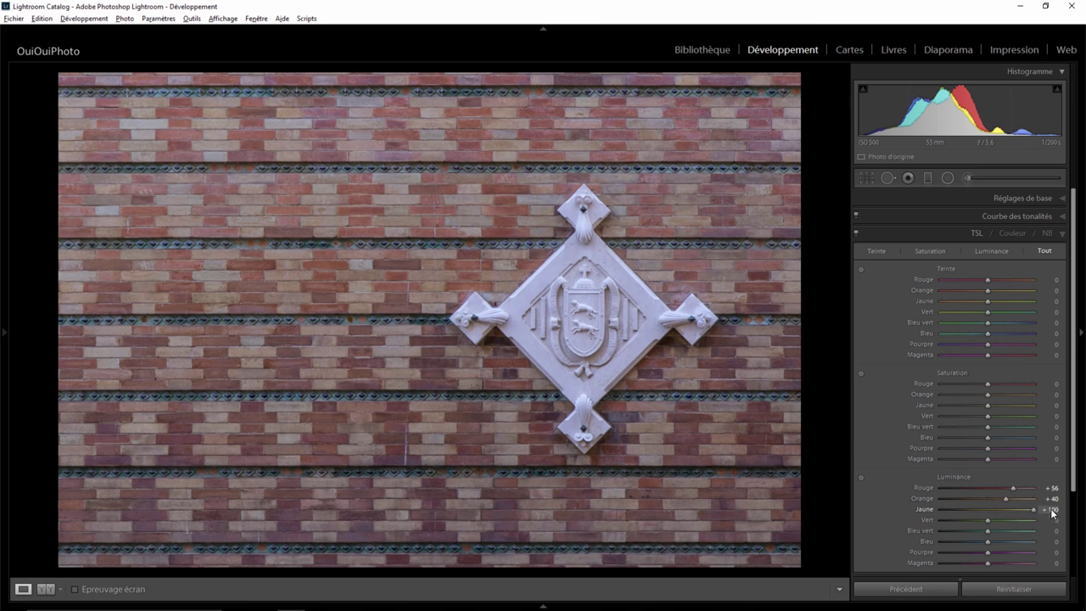
left_click_drag(920, 512, 1003, 509)
Set Highlights to +100 and Temperature to 5503, then zoom to the plaque's top ornament
left_click(1063, 201)
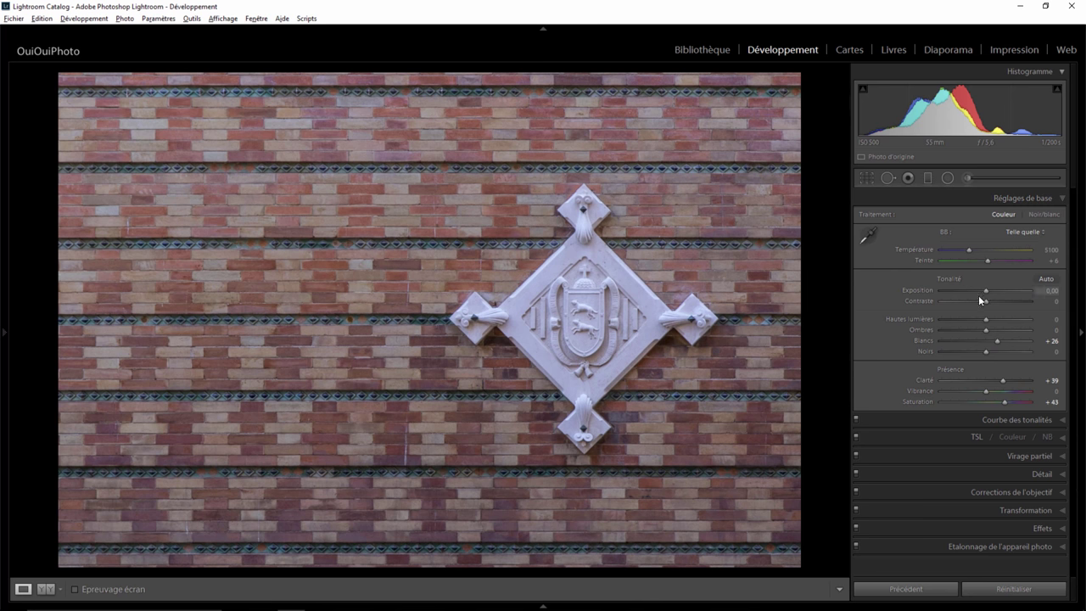
left_click_drag(991, 321, 1037, 321)
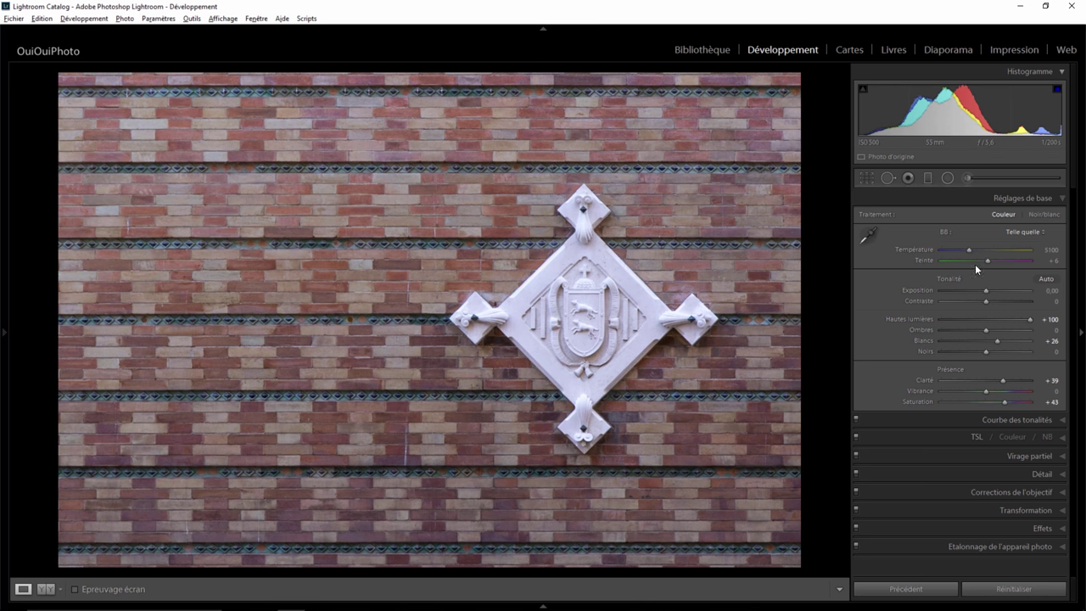
left_click_drag(970, 252, 974, 250)
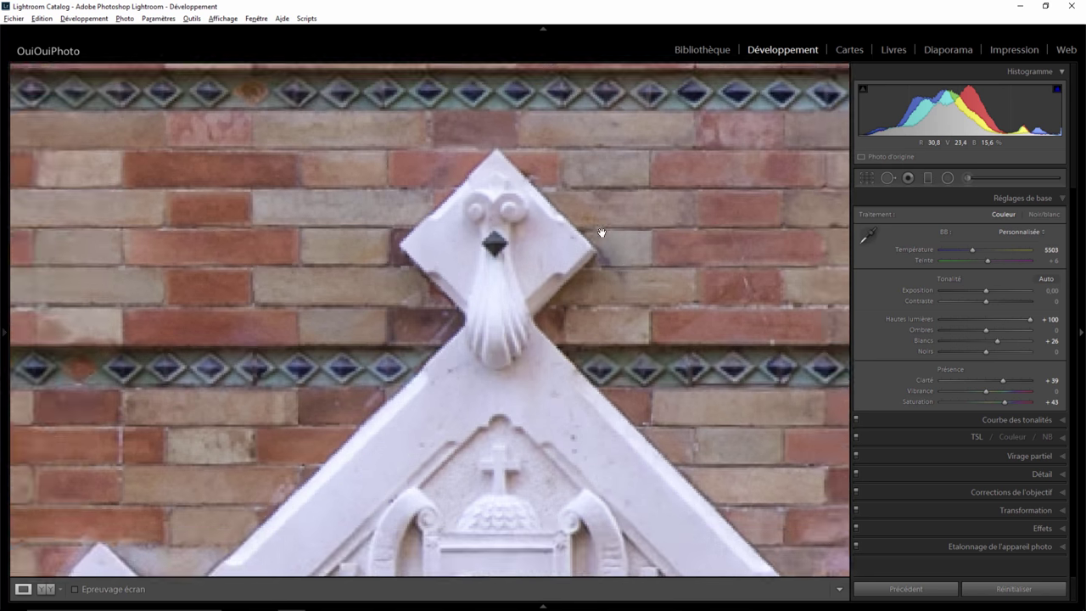
left_click(612, 200)
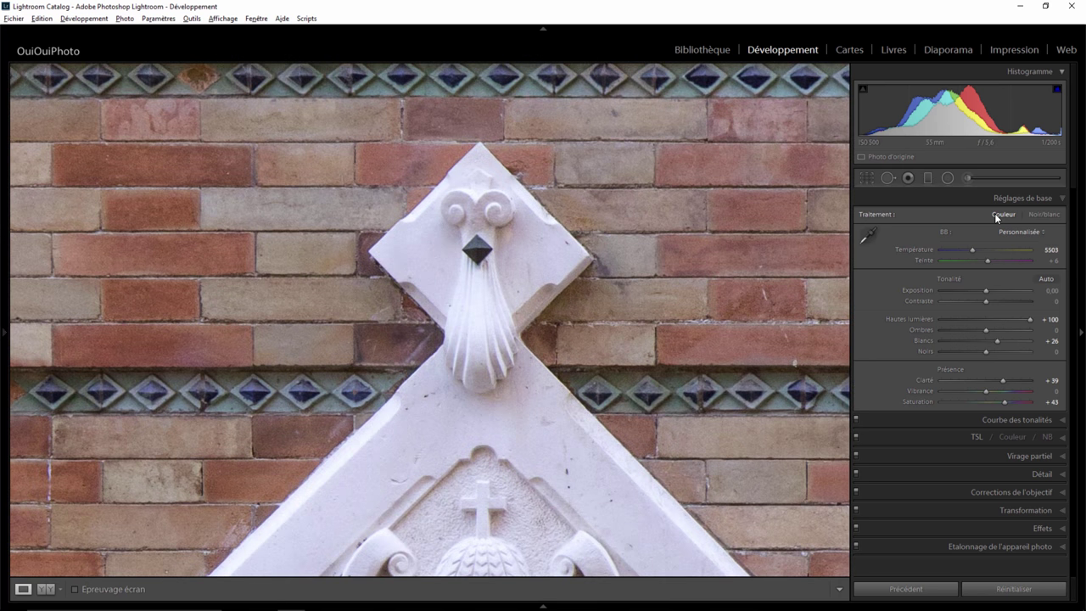
left_click(967, 177)
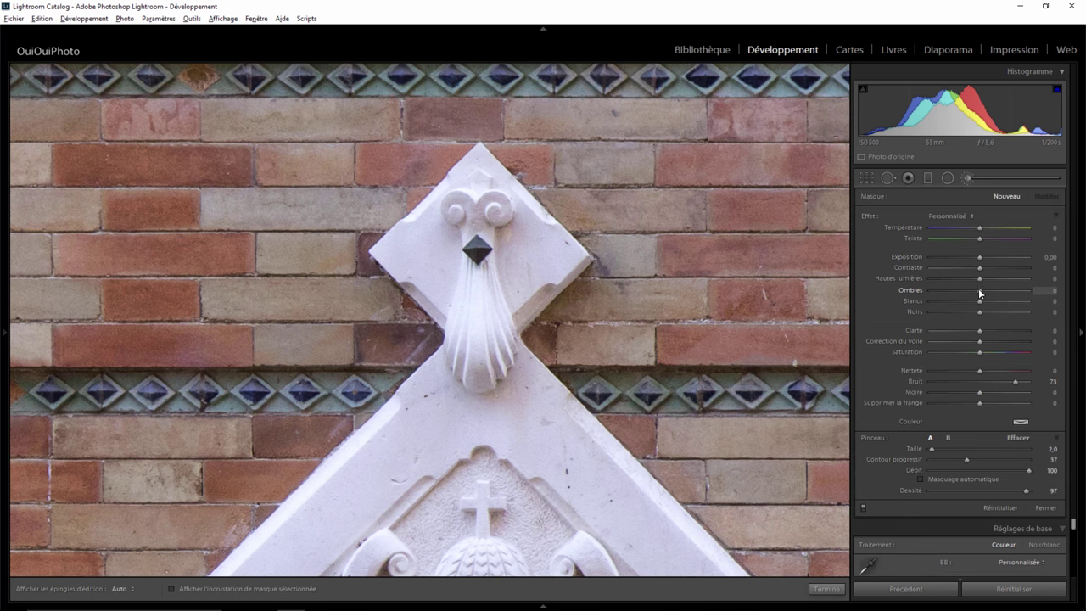
Paint a Shadows −100 brush mask around the top diamond ornament, erasing overspill
left_click_drag(961, 290, 957, 291)
scroll(596, 286, "up", 2)
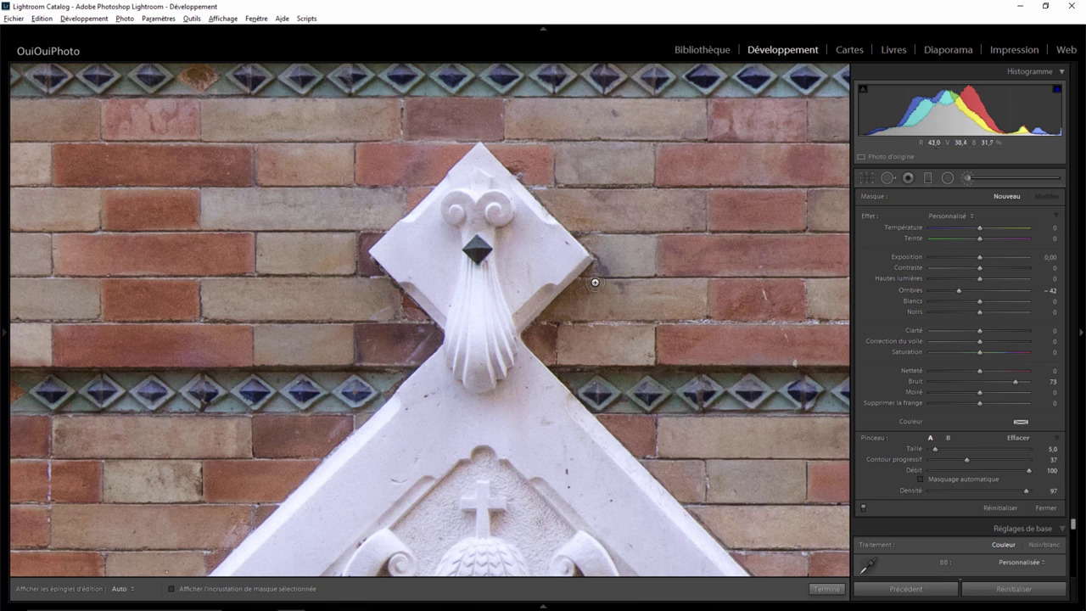
key("h")
key("h")
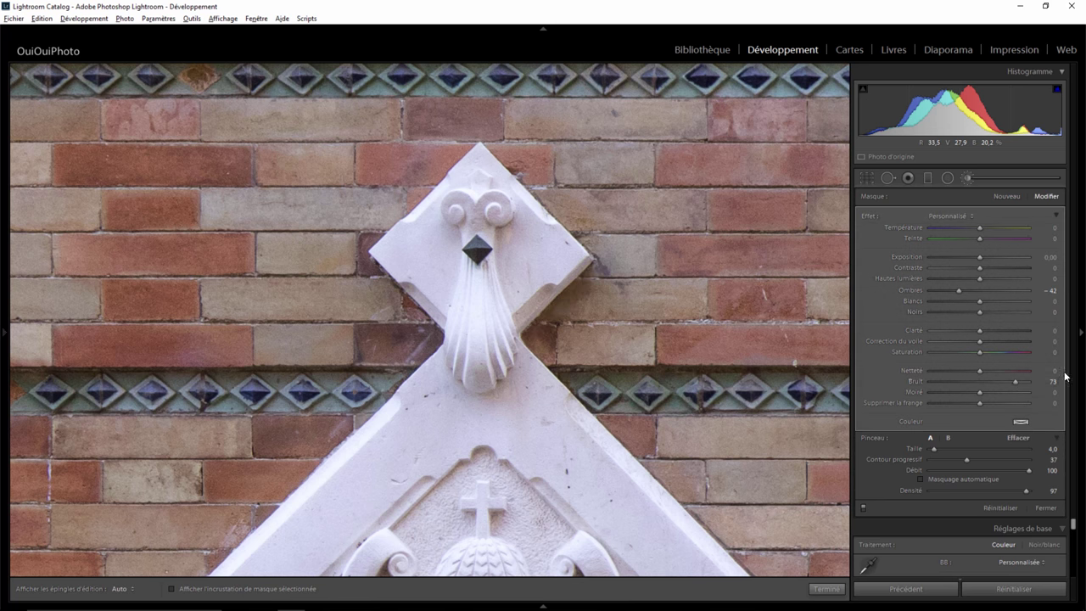
double_click(1015, 381)
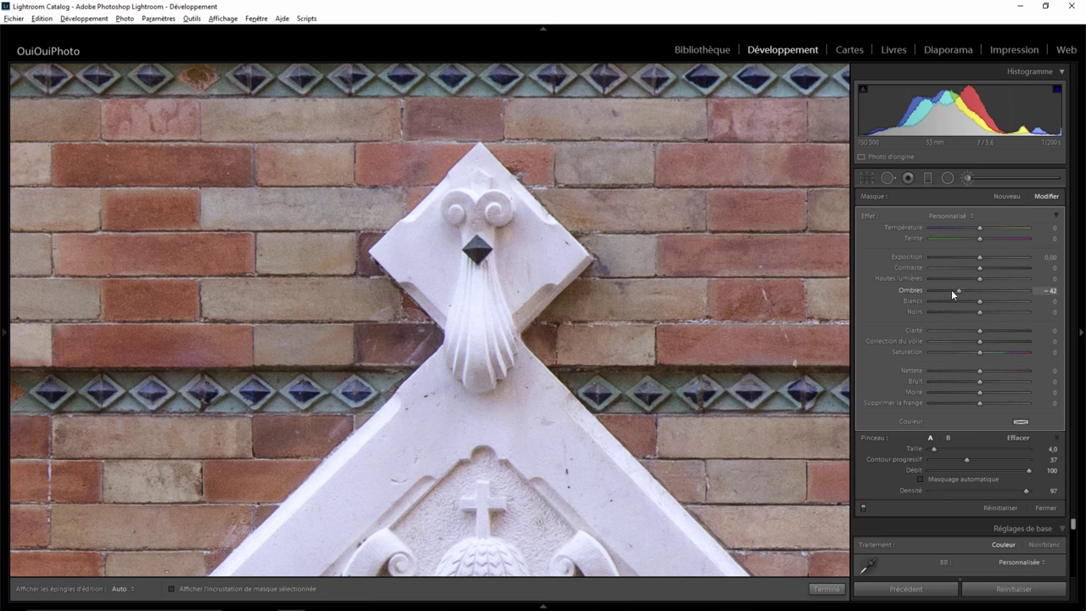
left_click_drag(957, 291, 929, 292)
mouse_move(594, 272)
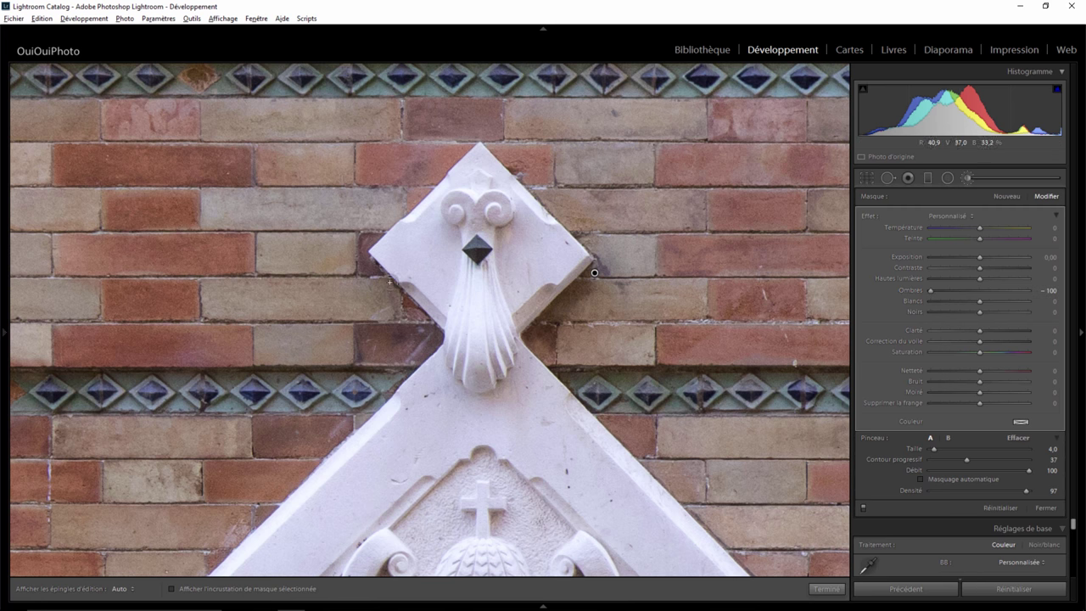
key("h")
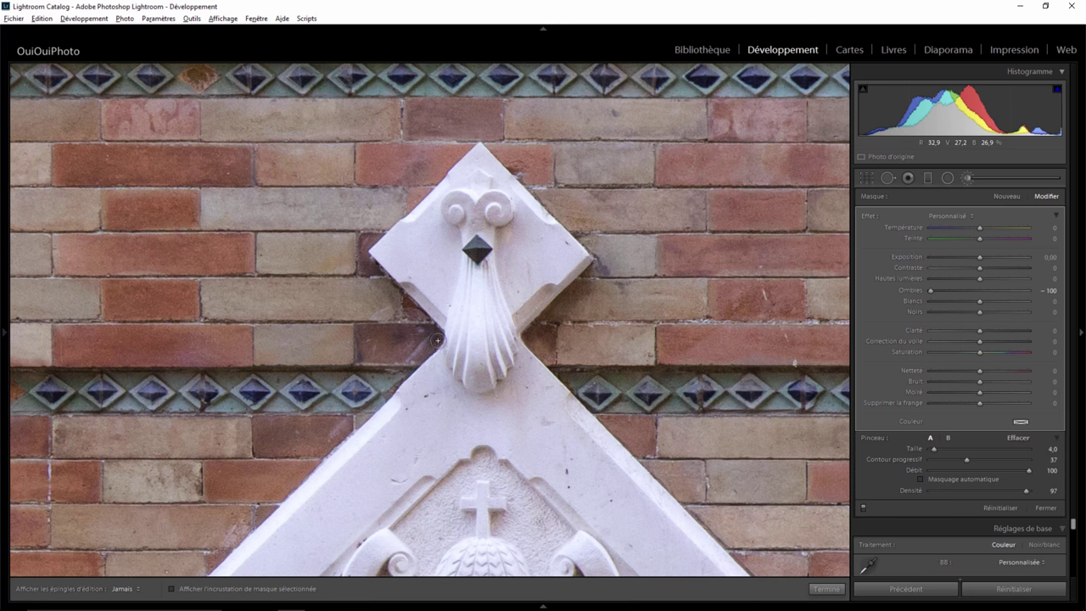
key("h")
key("alt")
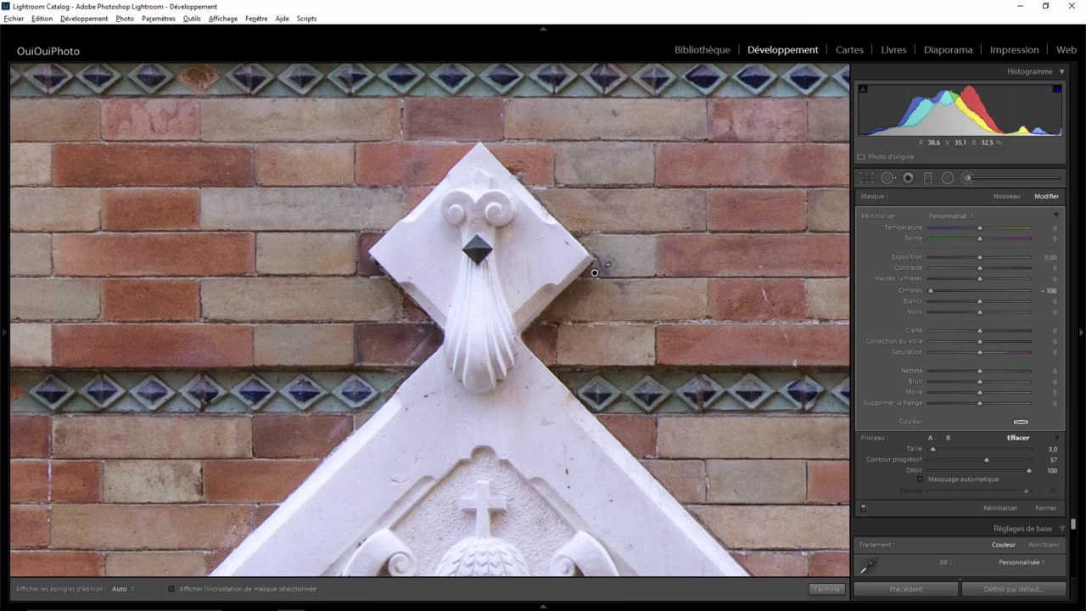
key("h")
key("h")
Darken the shadowed bricks beside the plaque's left ornament with the Shadows −100 brush
scroll(484, 391, "down", 5)
left_click_drag(475, 419, 570, 223)
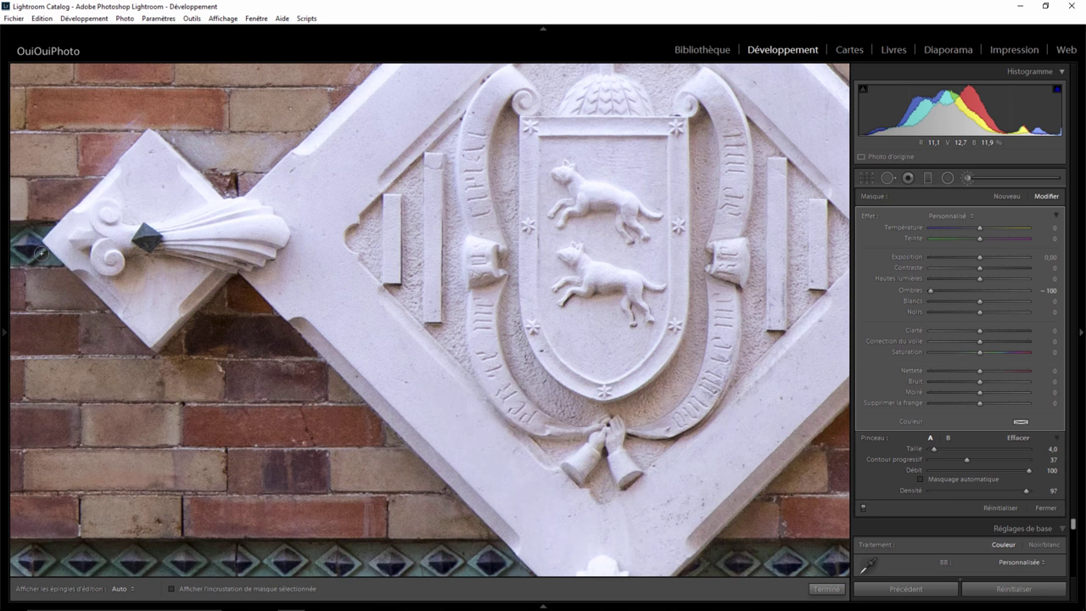
key("h")
mouse_move(119, 332)
left_mouse_down()
mouse_move(210, 316)
mouse_move(275, 323)
mouse_move(387, 434)
left_mouse_up()
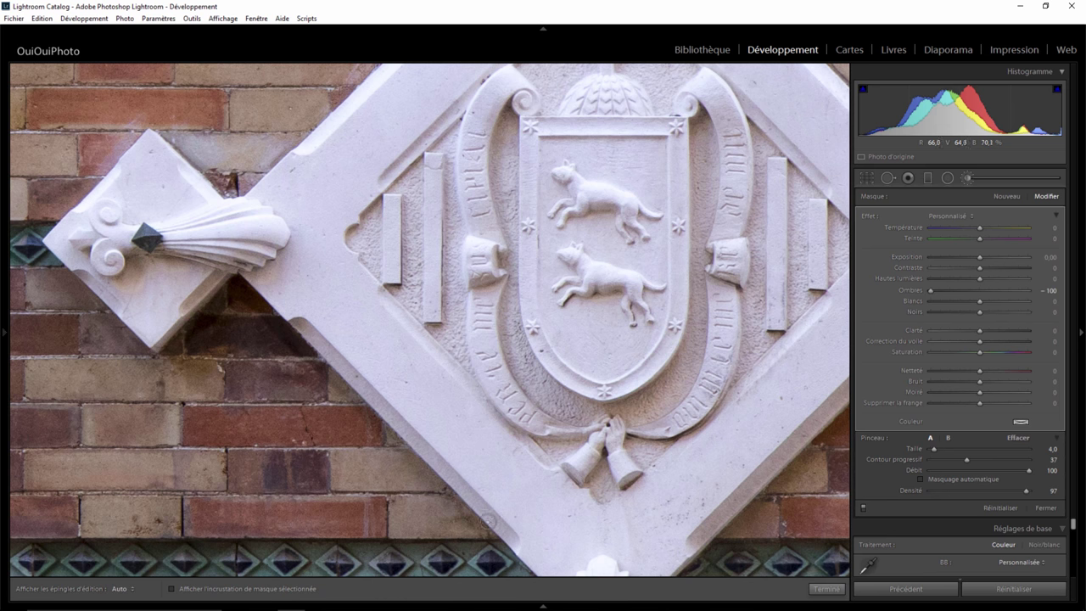
left_click_drag(489, 521, 427, 381)
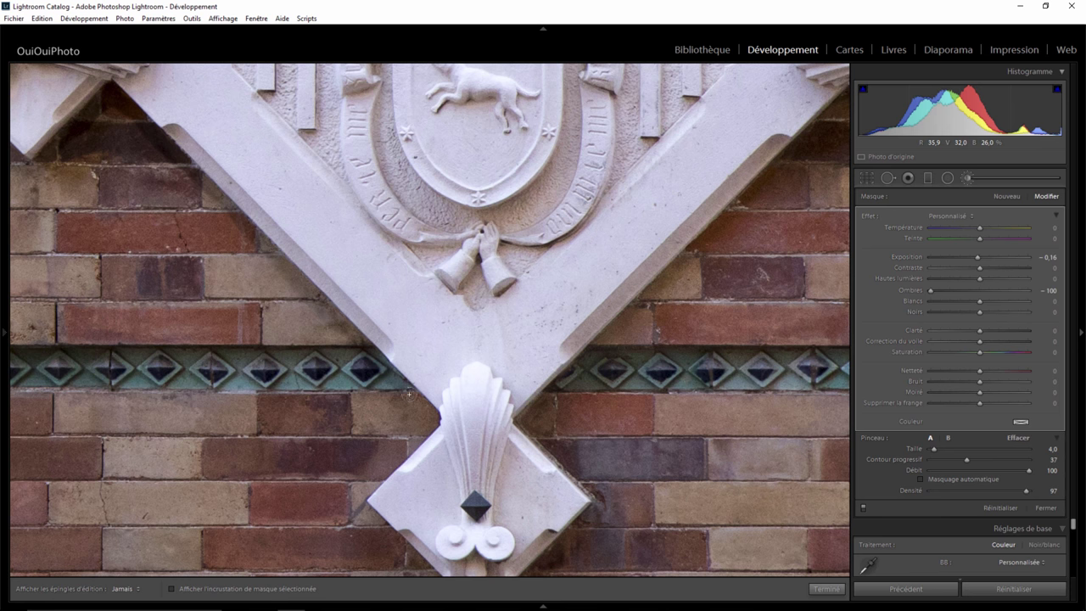
key("h")
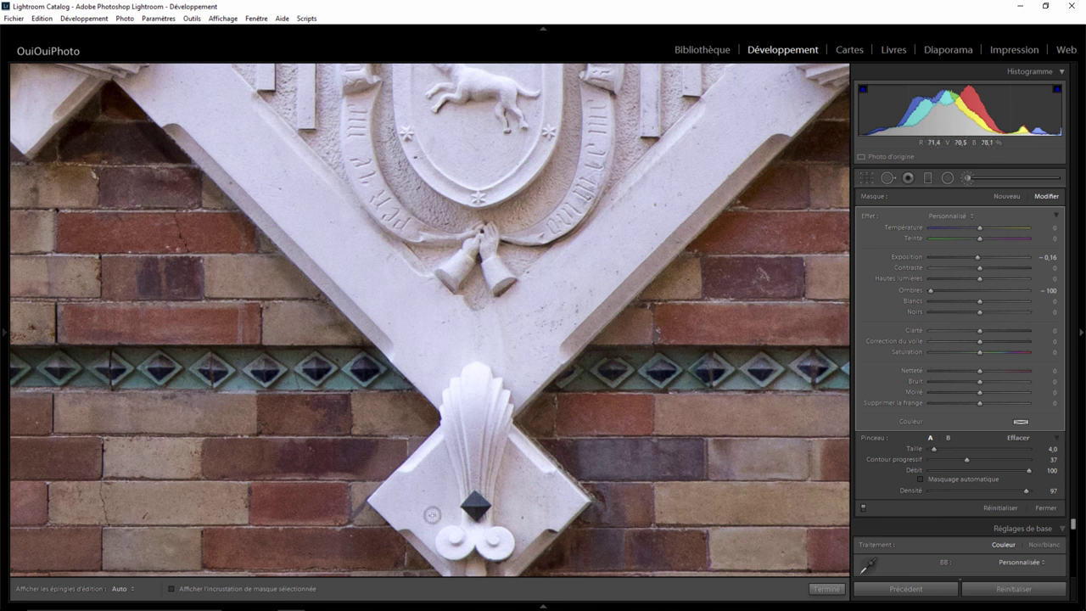
Darken the bricks along the bottom ornament's lower-right edge, erasing mistakes
left_click_drag(710, 437, 684, 254)
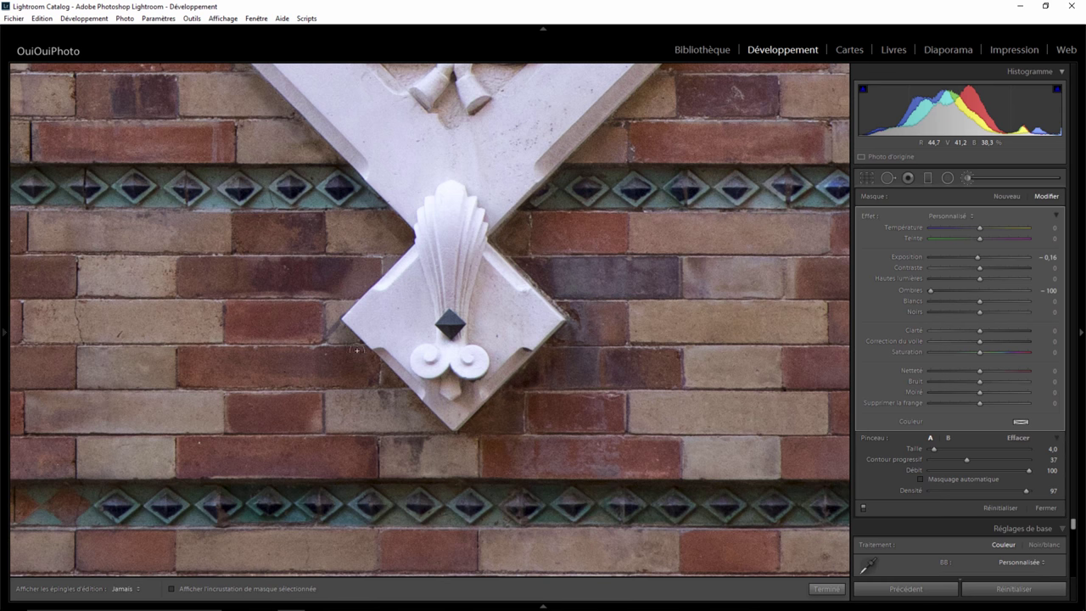
mouse_move(446, 433)
left_mouse_down()
mouse_move(478, 425)
mouse_move(556, 343)
left_mouse_up()
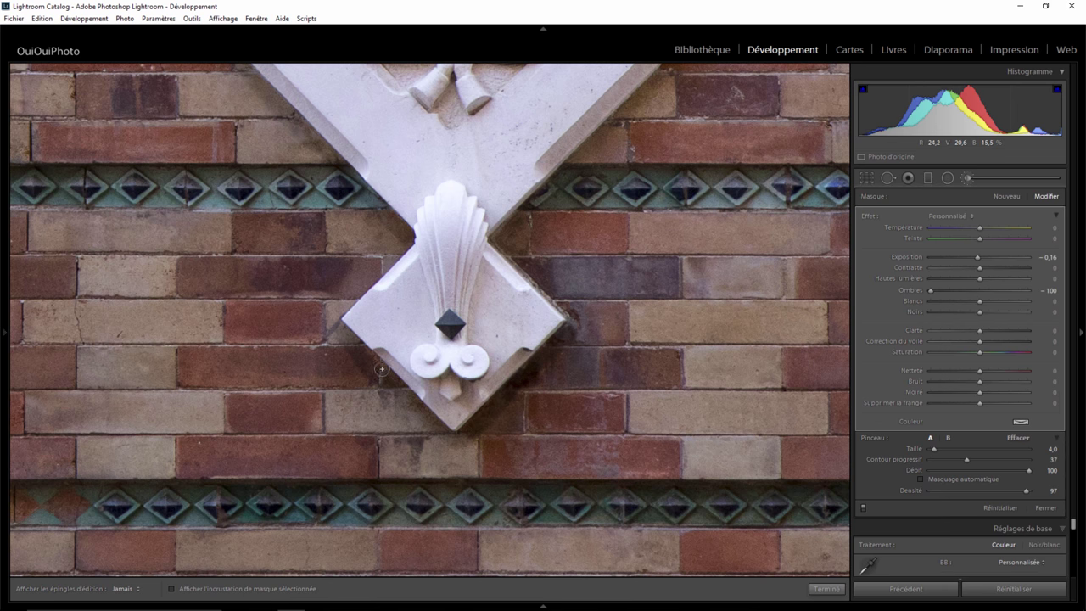
key("alt")
key("h")
key("h")
Darken the bricks along the diagonal beam and the right ornament's lower edge
left_click_drag(542, 186, 406, 389)
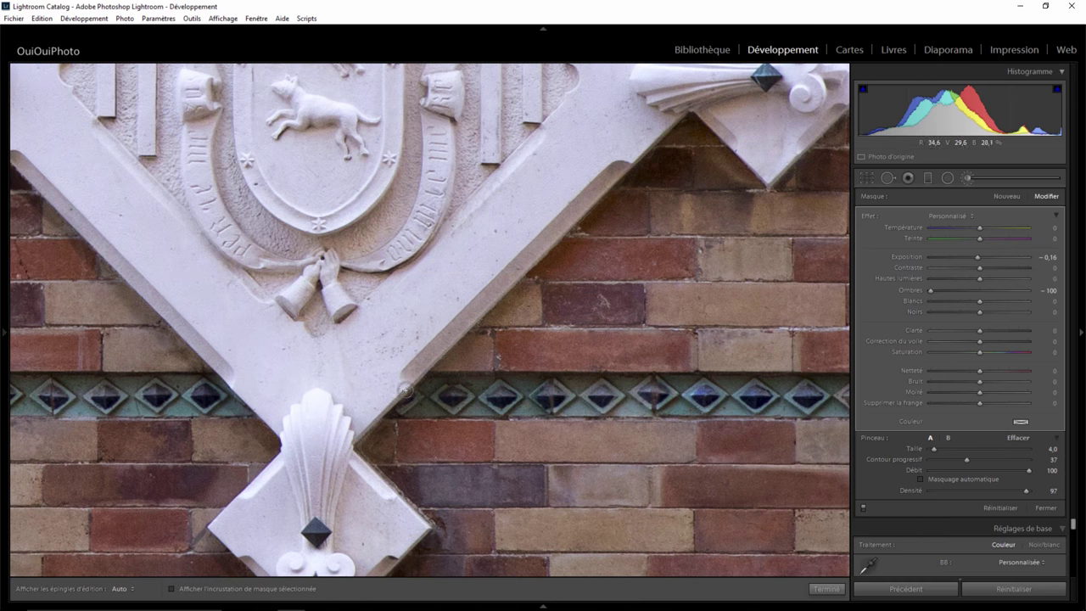
key("h")
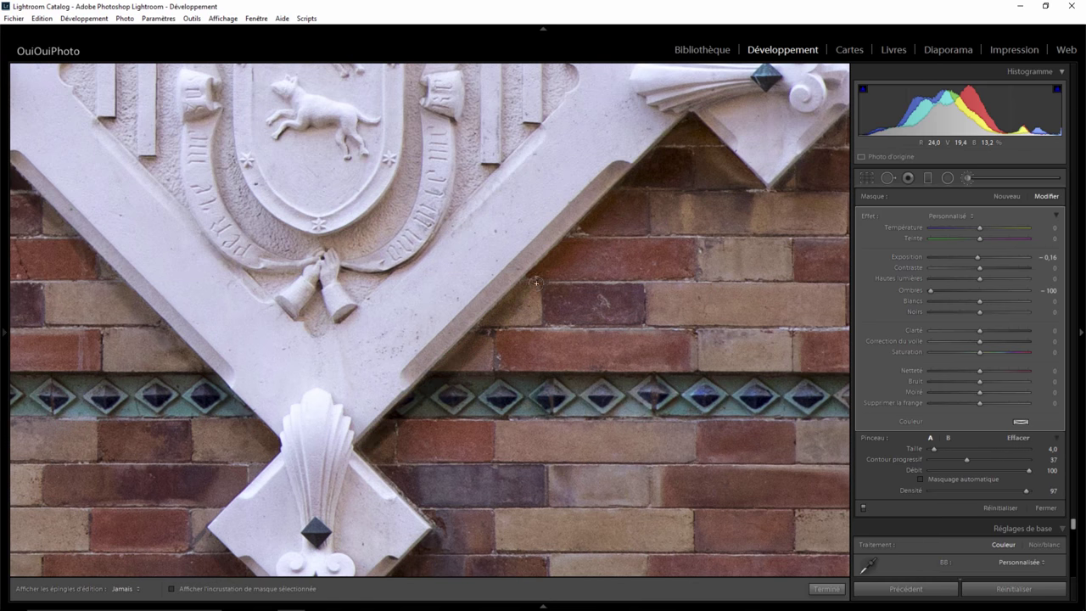
left_click_drag(536, 282, 689, 124)
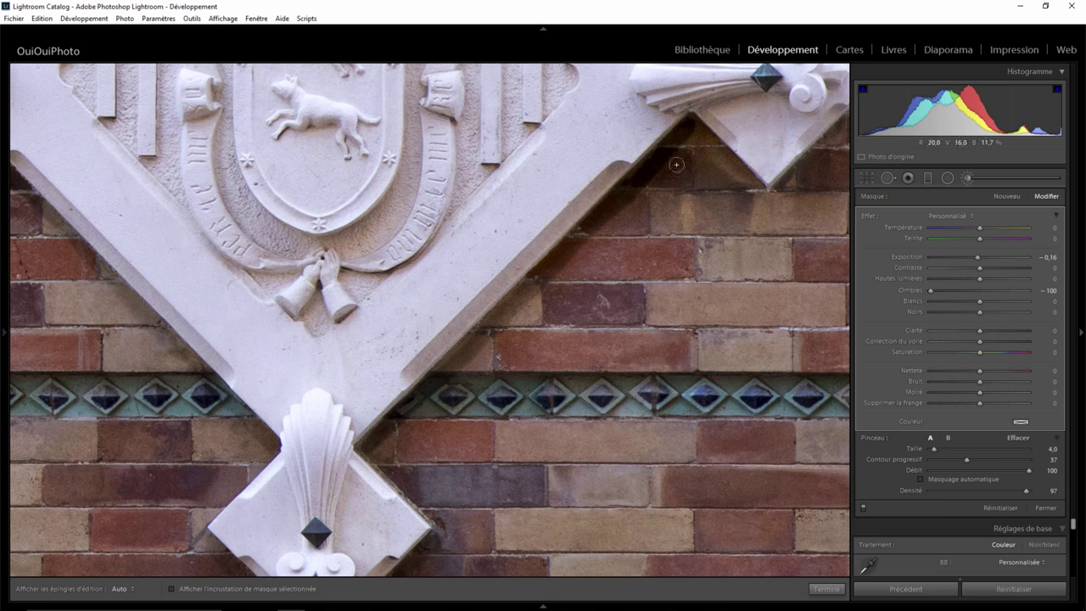
key("alt")
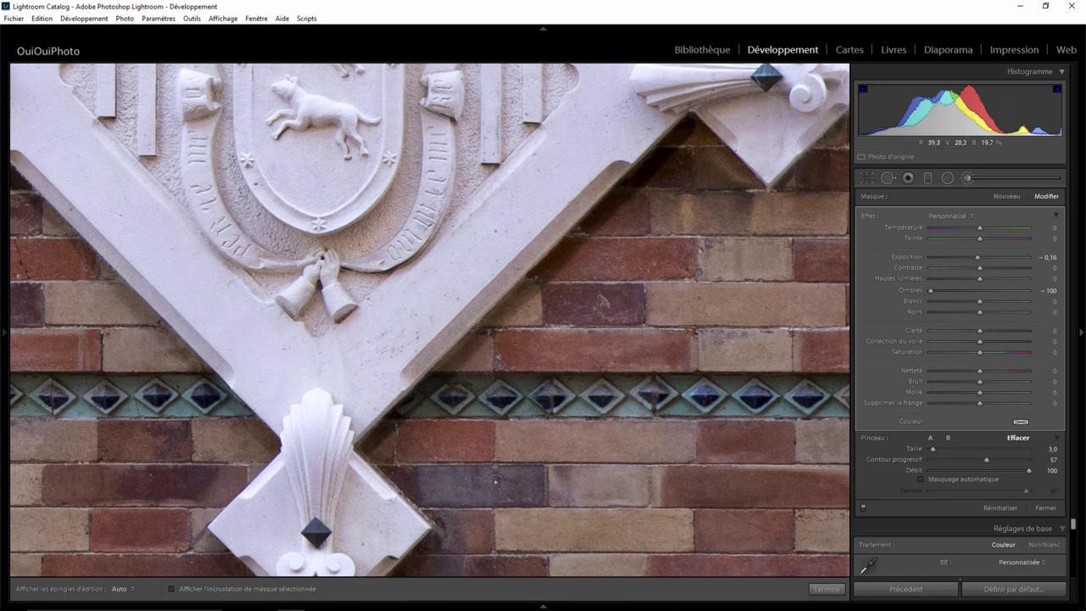
left_click_drag(693, 118, 422, 238)
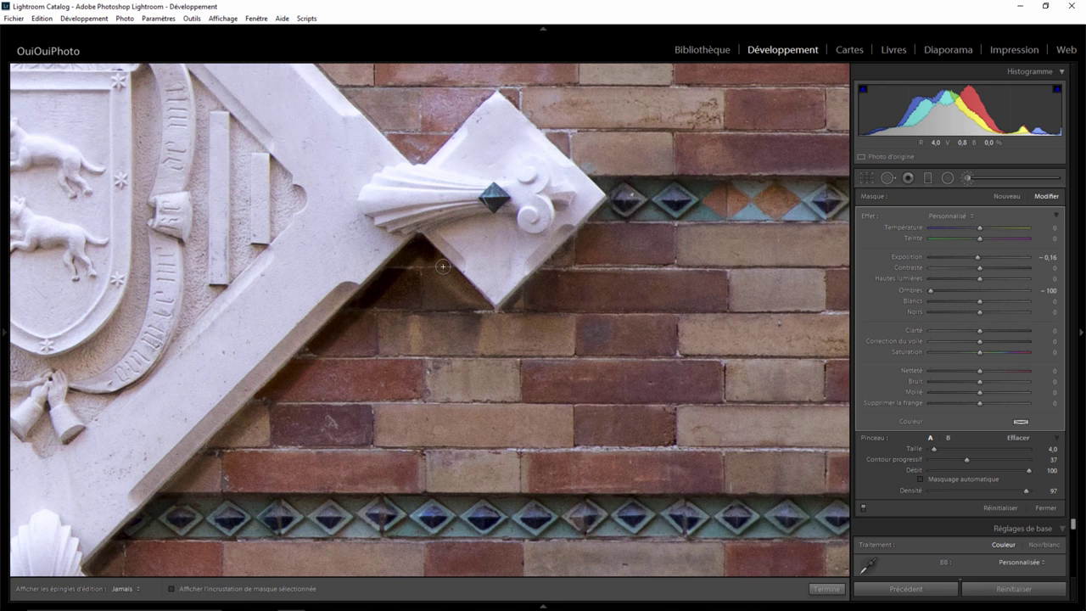
left_click_drag(498, 321, 597, 221)
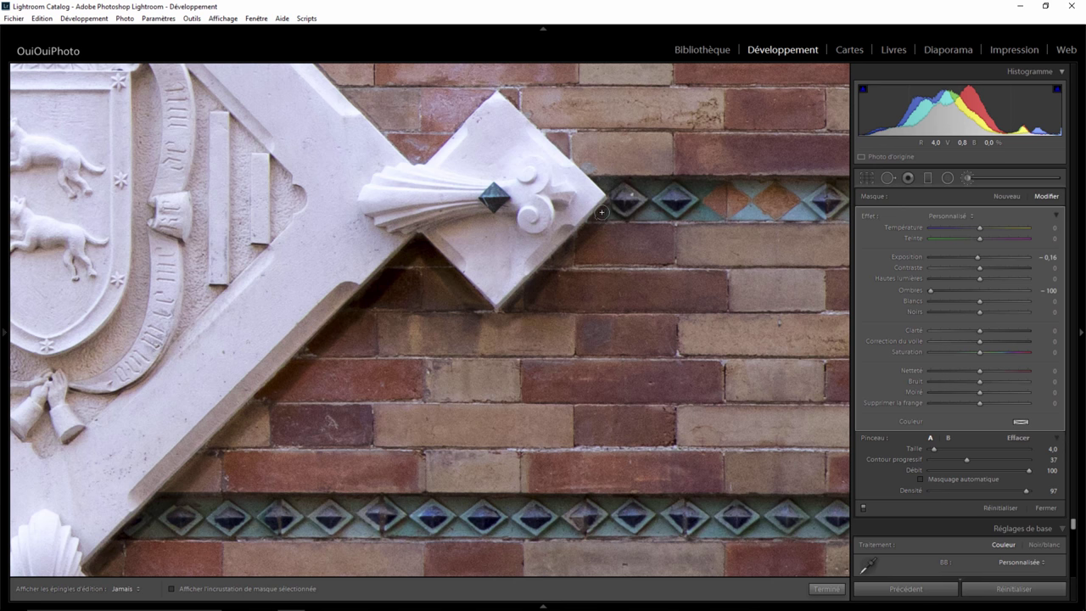
key("h")
key("alt")
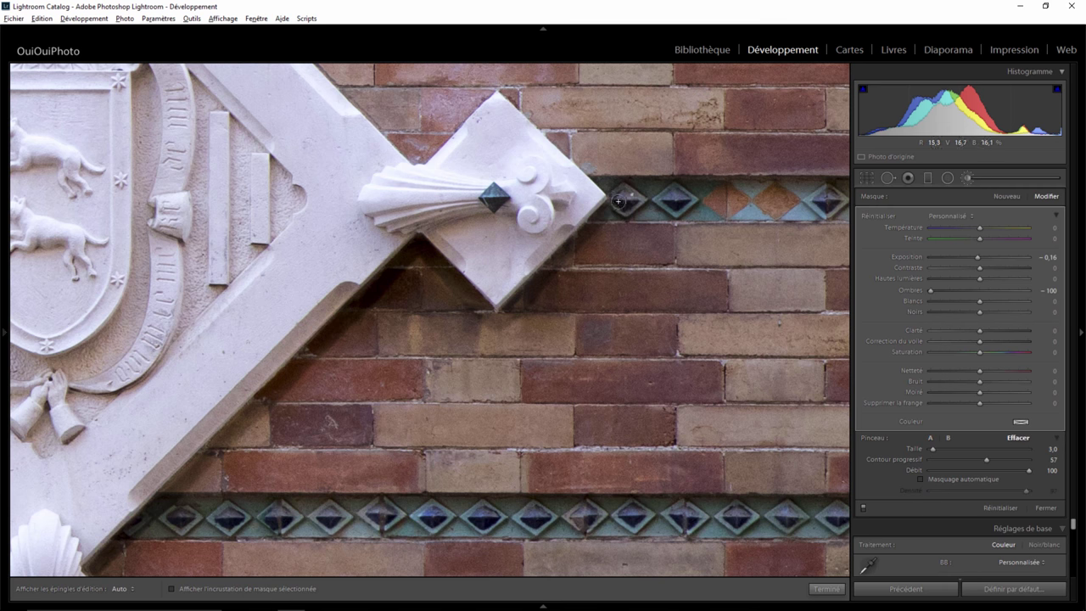
Create a new Highlights +100 brush adjustment painted over the right ornament's fan
left_click(1002, 194)
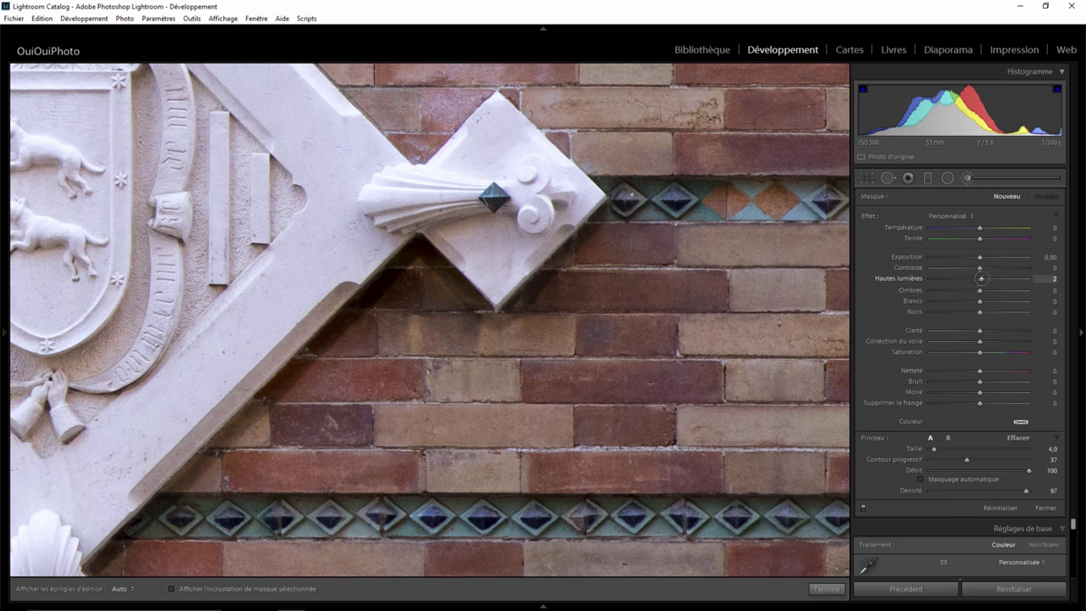
key("h")
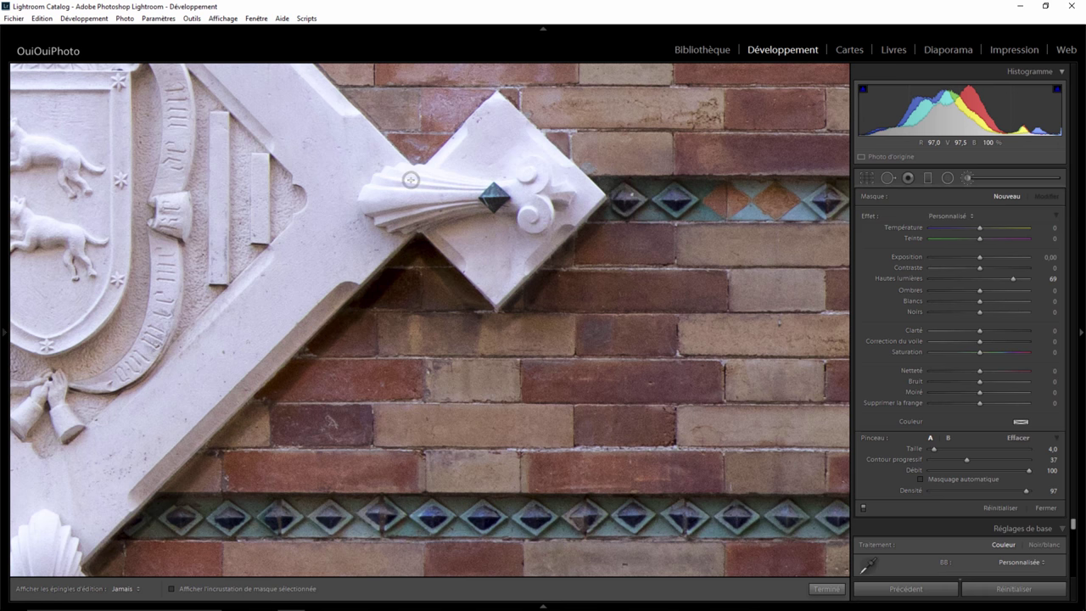
left_click_drag(424, 180, 408, 178)
key("h")
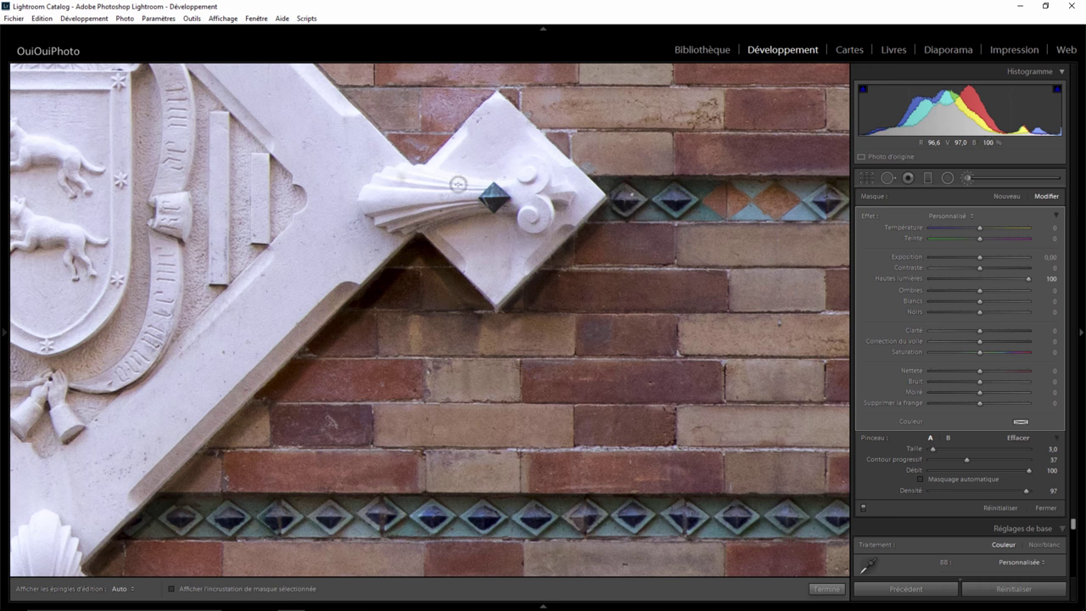
key("h")
key("h")
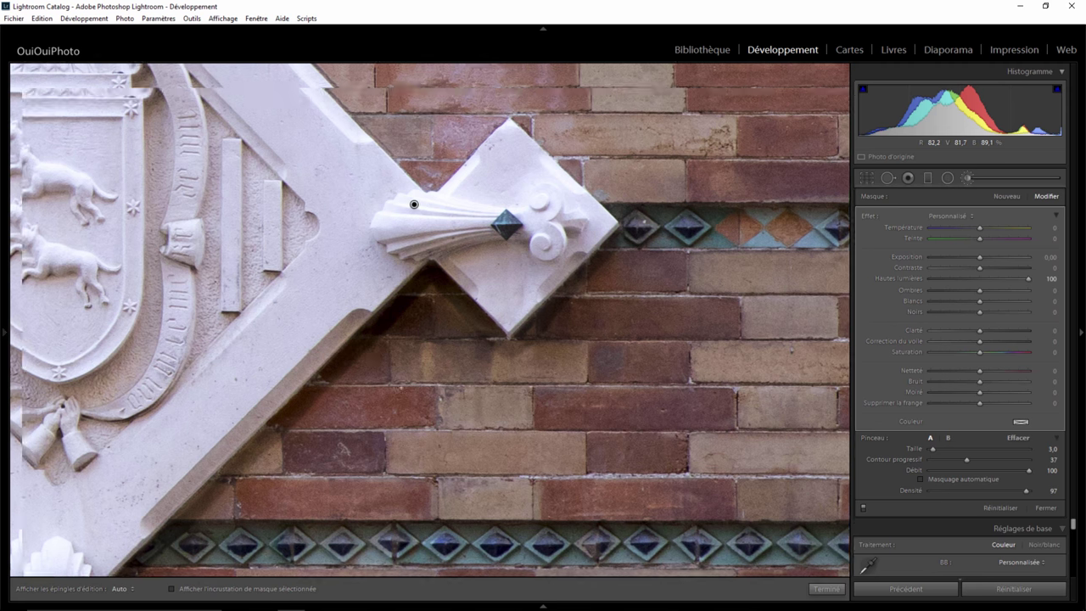
left_click_drag(254, 191, 419, 424)
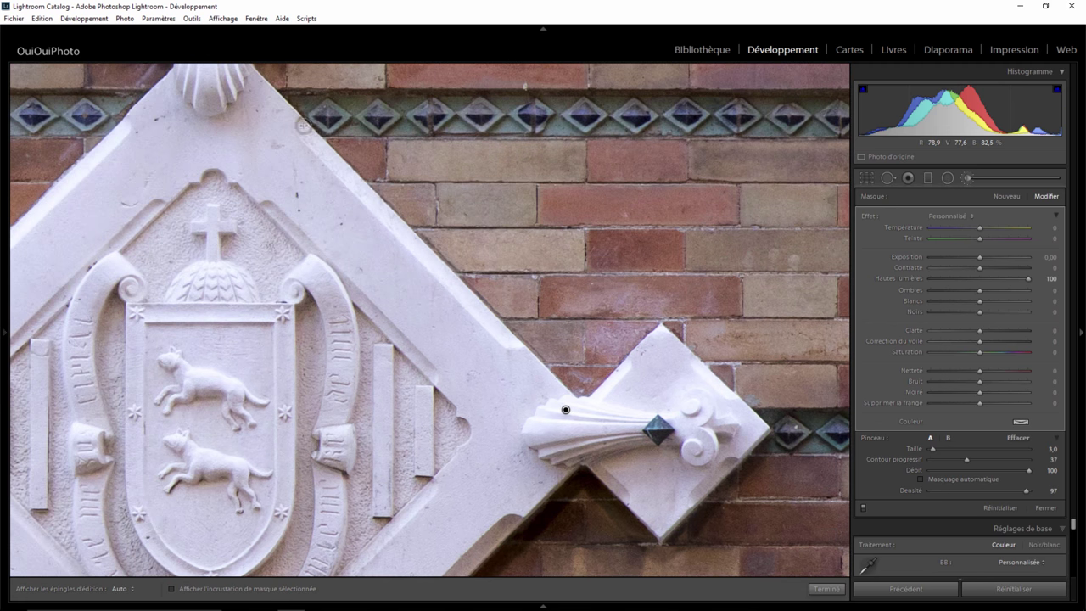
Paint Highlights +100 over the top shell, white diagonal band and left ornament's shell, then finish
key("h")
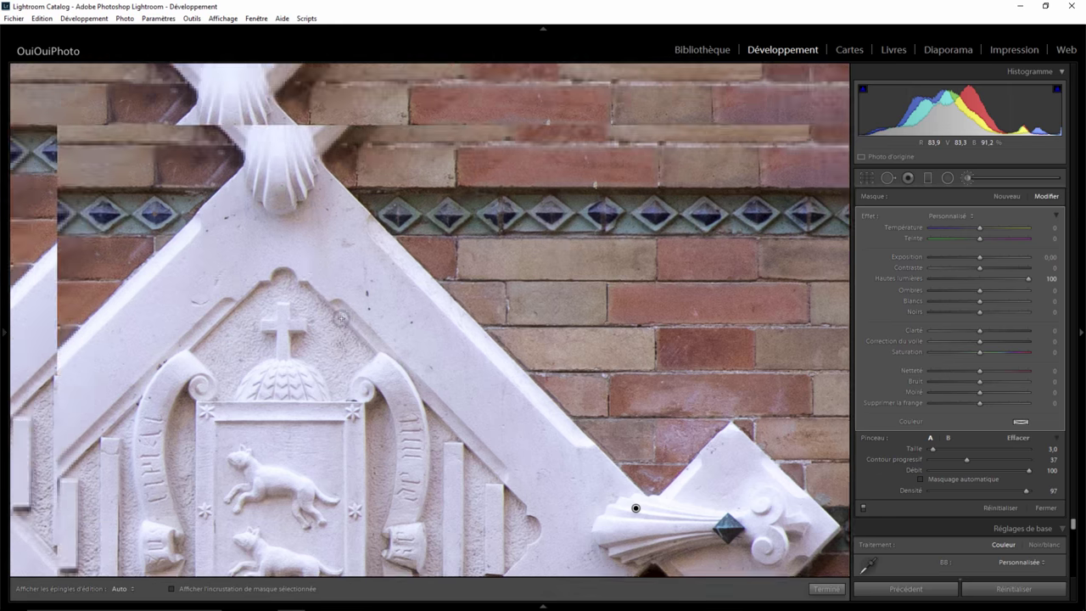
key("h")
left_click_drag(194, 88, 302, 249)
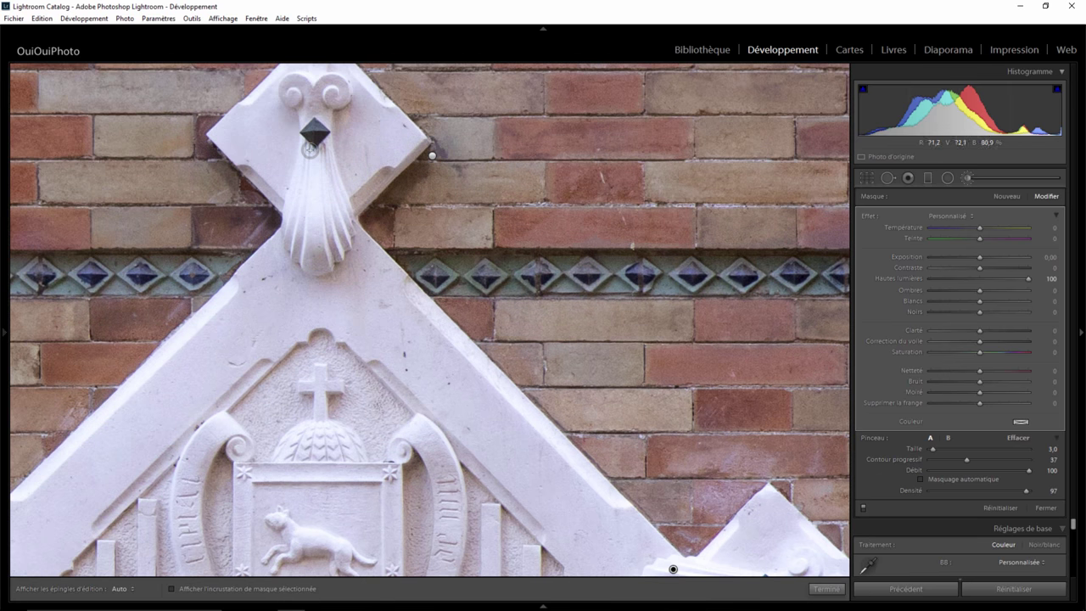
key("h")
key("h")
key("h")
key("h")
left_click_drag(331, 127, 381, 211)
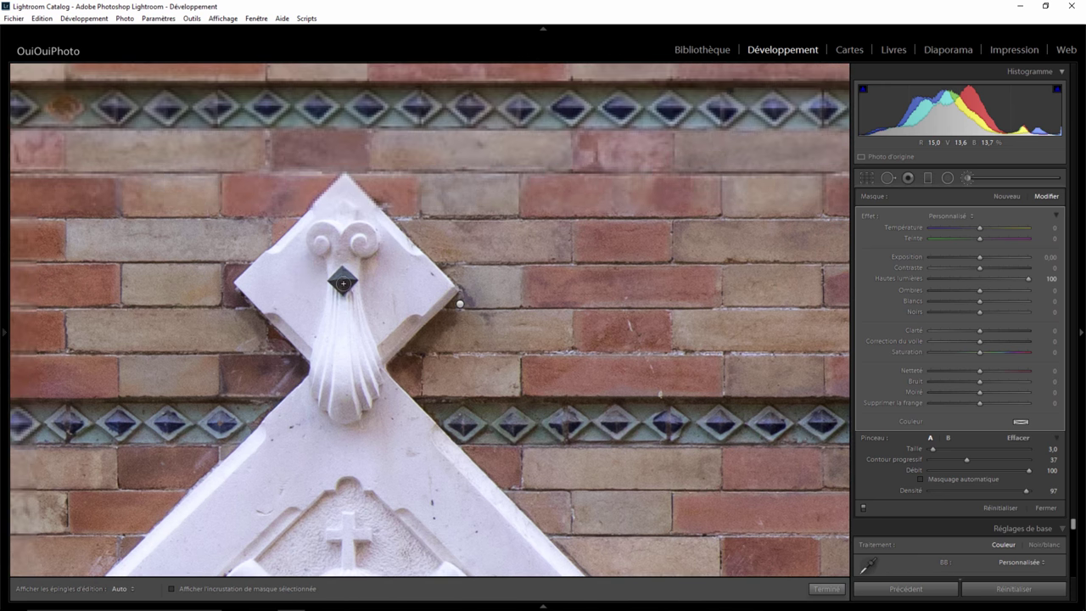
key("h")
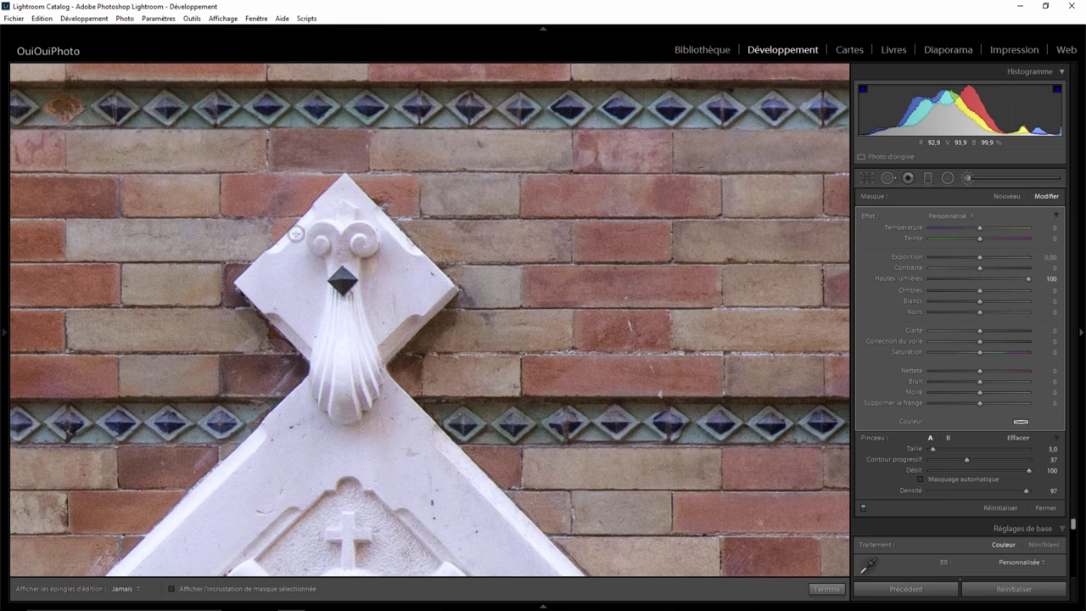
left_click_drag(265, 526, 472, 230)
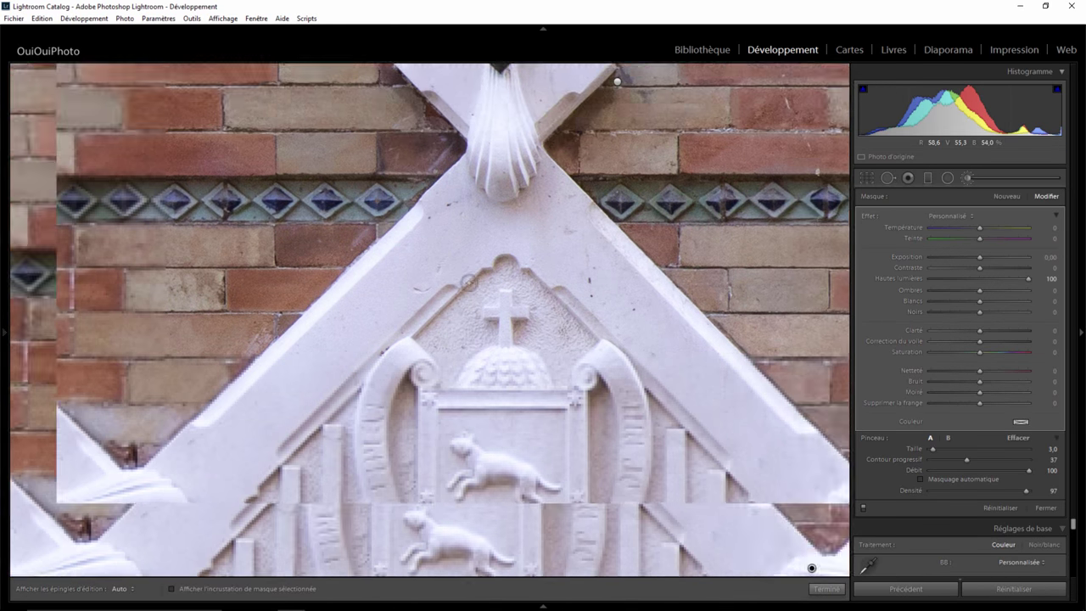
key("h")
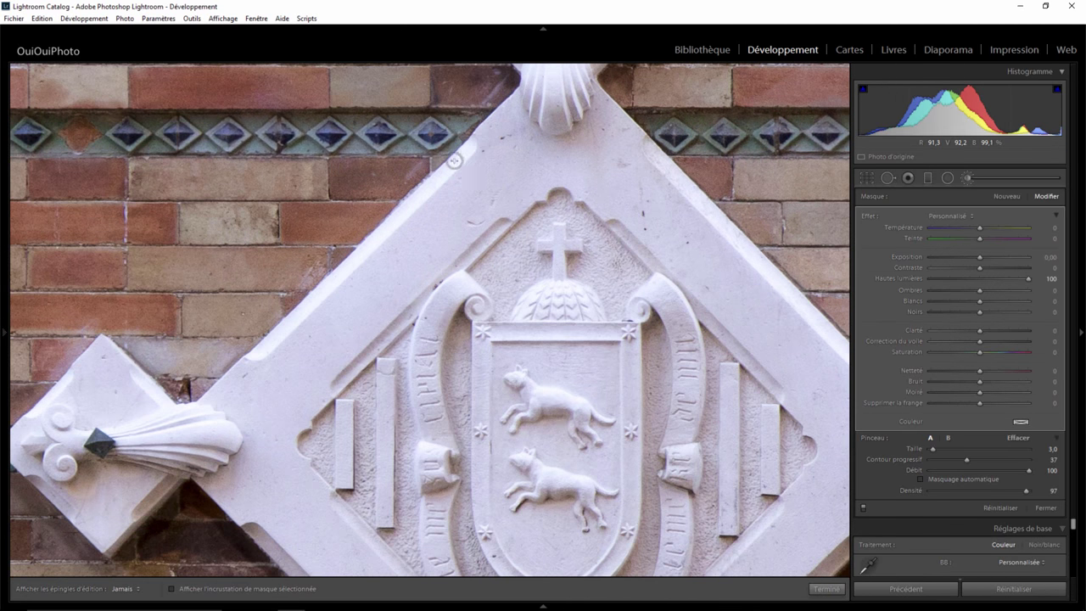
left_click_drag(427, 188, 274, 338)
mouse_move(170, 409)
left_mouse_down()
mouse_move(212, 435)
mouse_move(233, 431)
mouse_move(119, 434)
mouse_move(200, 417)
mouse_move(72, 432)
mouse_move(59, 412)
mouse_move(76, 437)
mouse_move(39, 438)
left_mouse_up()
key("h")
key("h")
key("h")
key("h")
key("h")
key("h")
key("h")
key("h")
key("h")
left_click(828, 589)
Show the whole photo and set HSL luminance to Red +77, Orange +52, Yellow +42
left_click(501, 218)
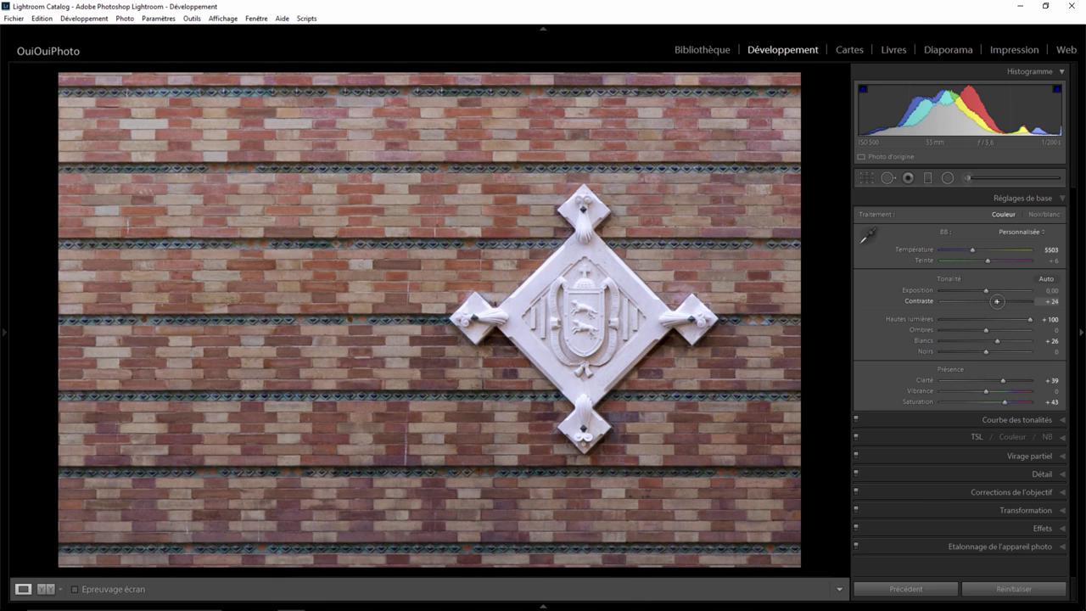
scroll(997, 301, "up", 1)
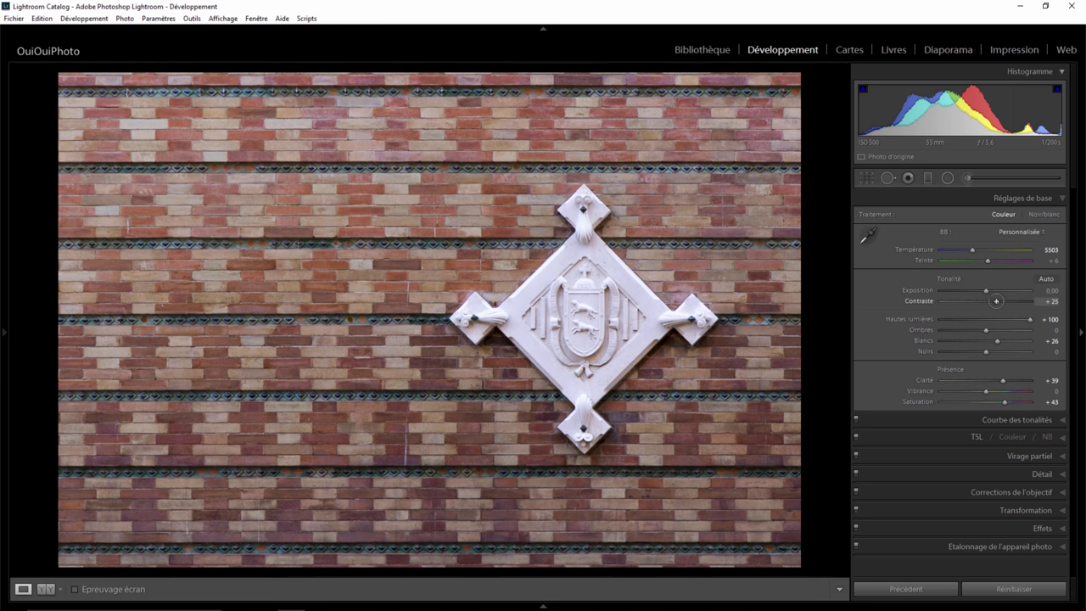
scroll(997, 301, "down", 5)
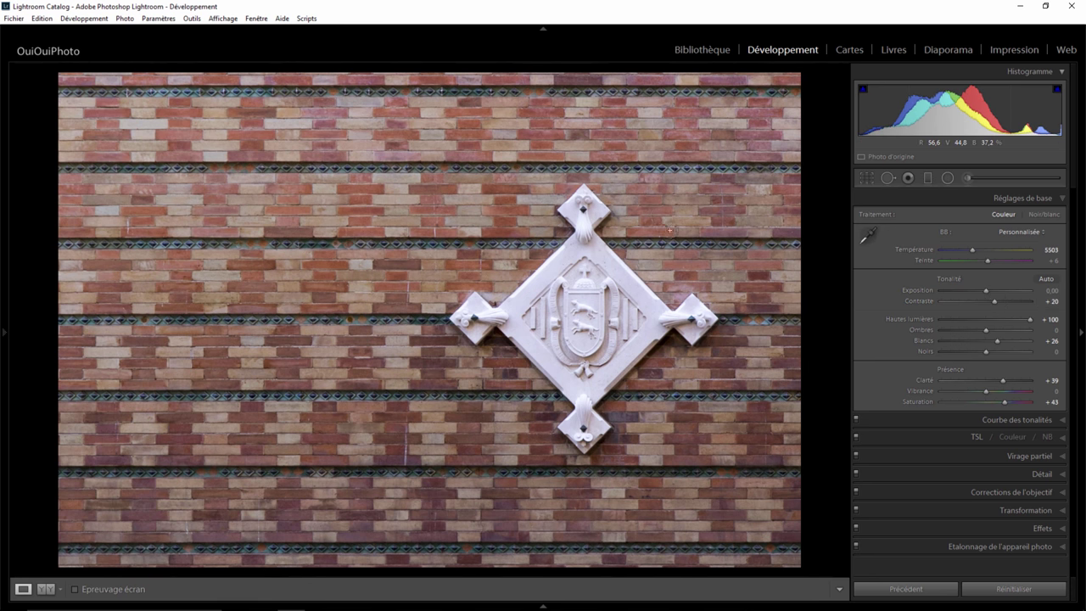
left_click(1058, 438)
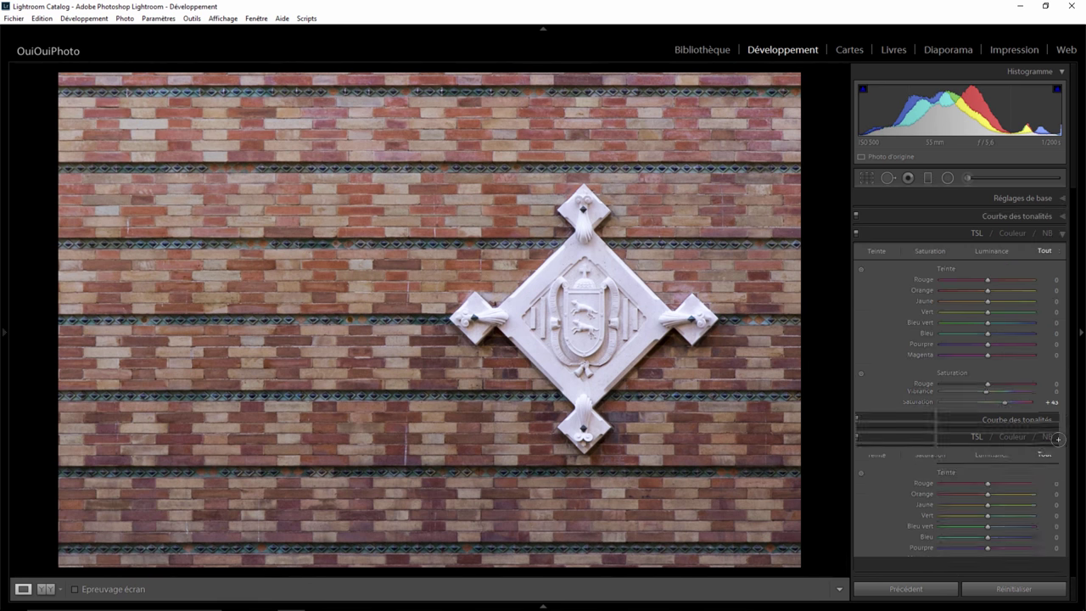
scroll(1035, 440, "down", 2)
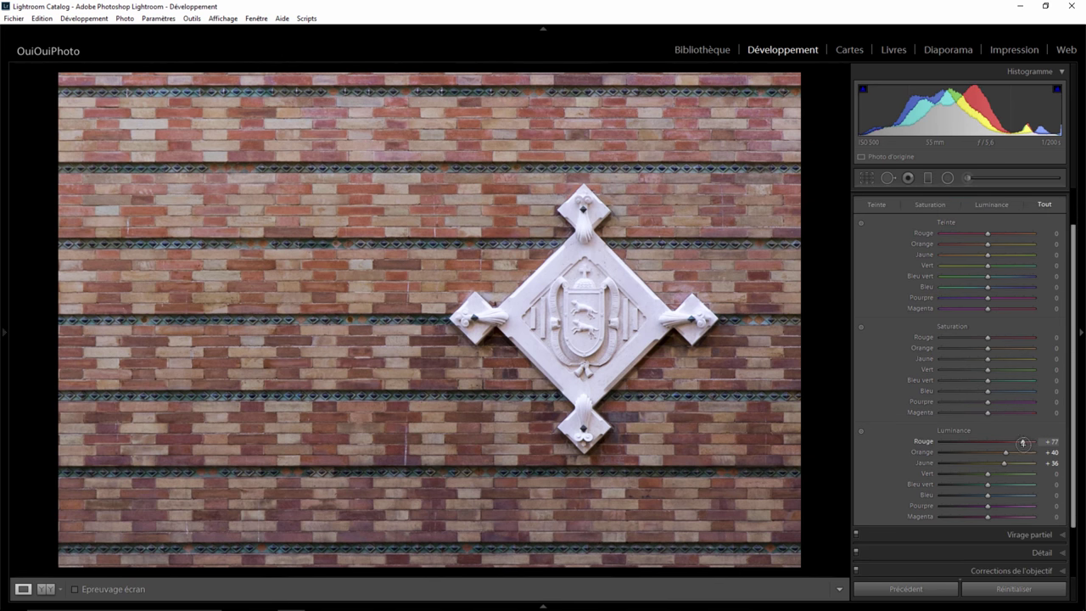
mouse_move(1006, 452)
left_mouse_down()
mouse_move(1019, 452)
mouse_move(1007, 464)
left_mouse_up()
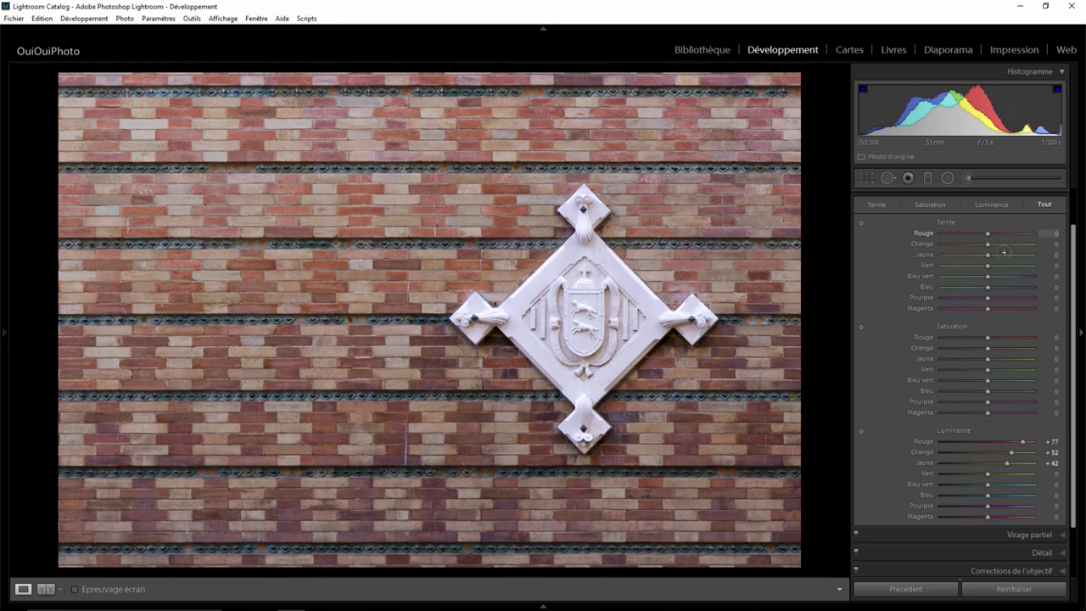
left_click_drag(1073, 241, 1074, 194)
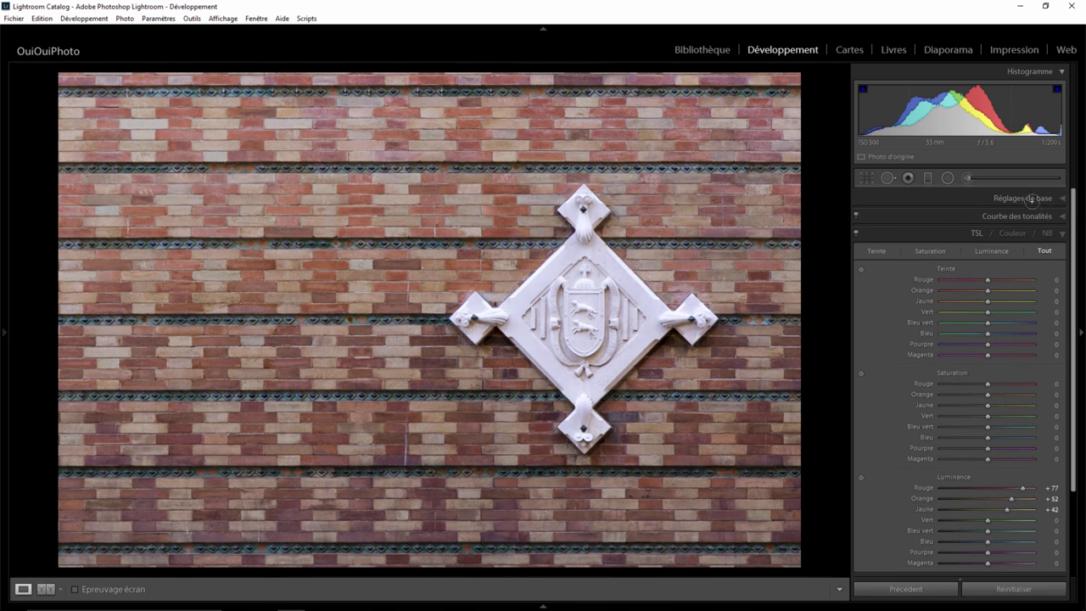
Place a radial filter on the lower-middle brickwork with Exposure 0.30 and Feather 52, widened into a broad ellipse
left_click(945, 178)
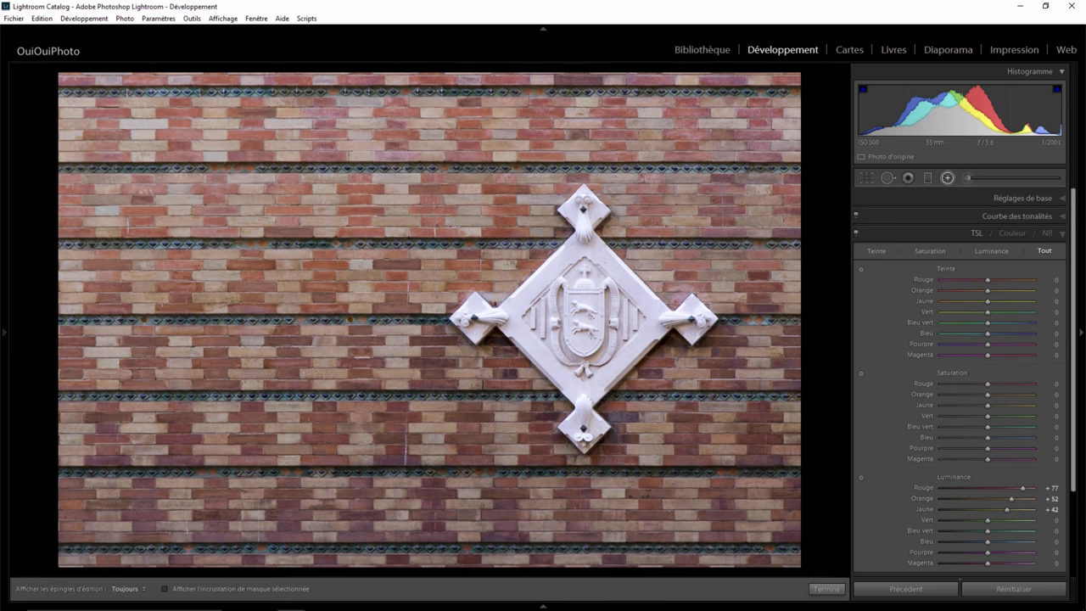
left_click_drag(182, 271, 298, 379)
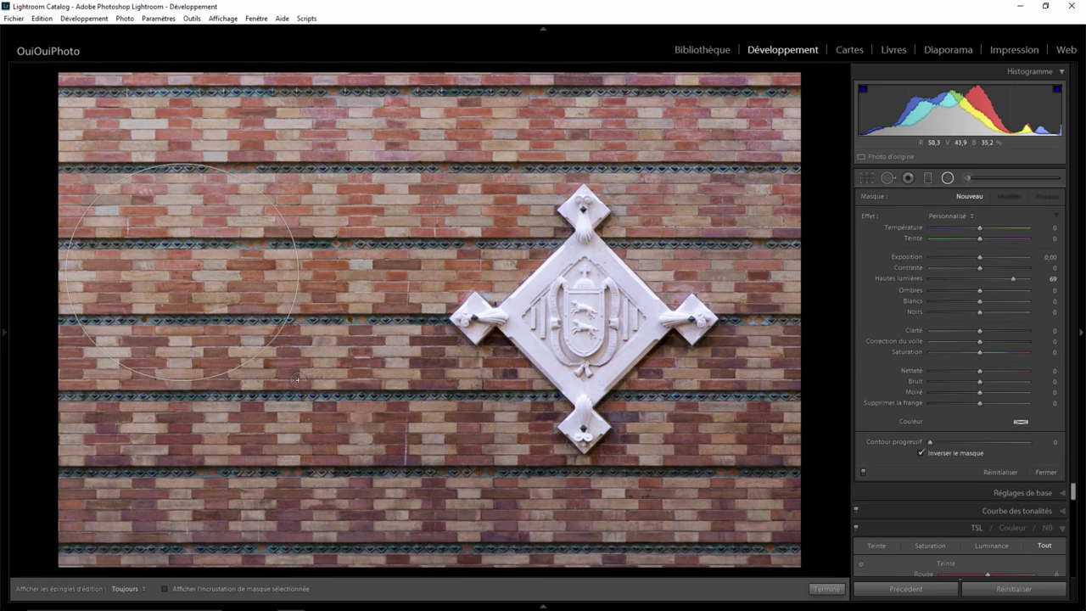
left_click_drag(182, 272, 413, 461)
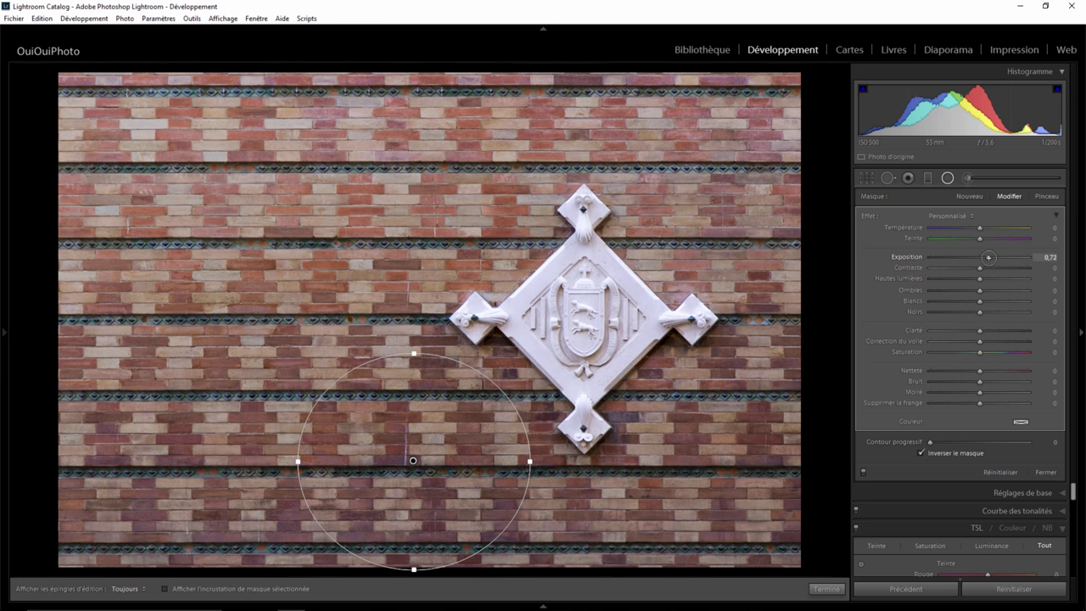
left_click_drag(983, 256, 982, 257)
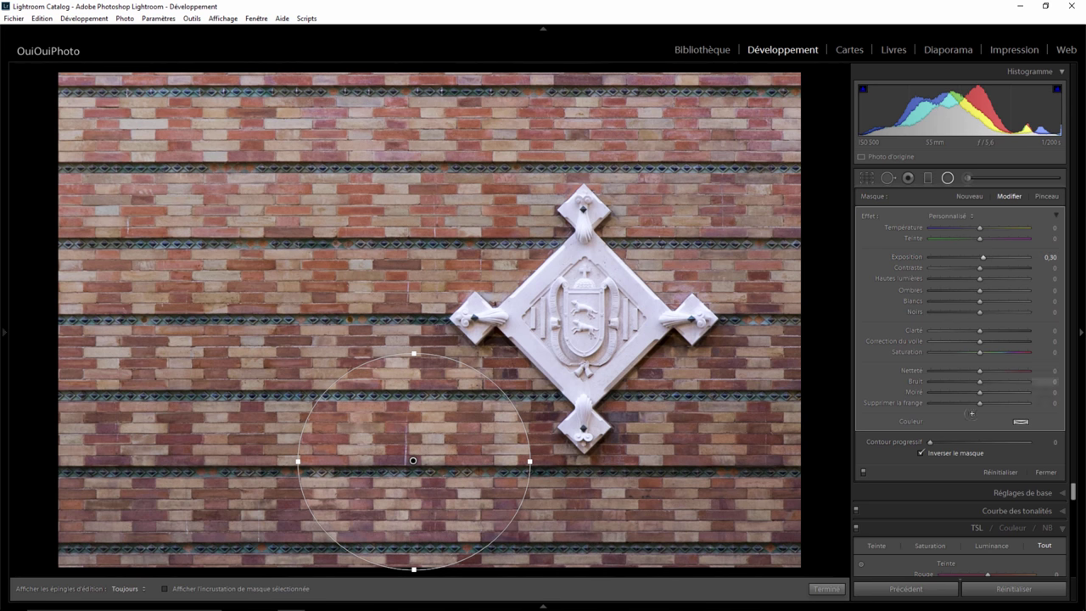
left_click_drag(980, 442, 982, 442)
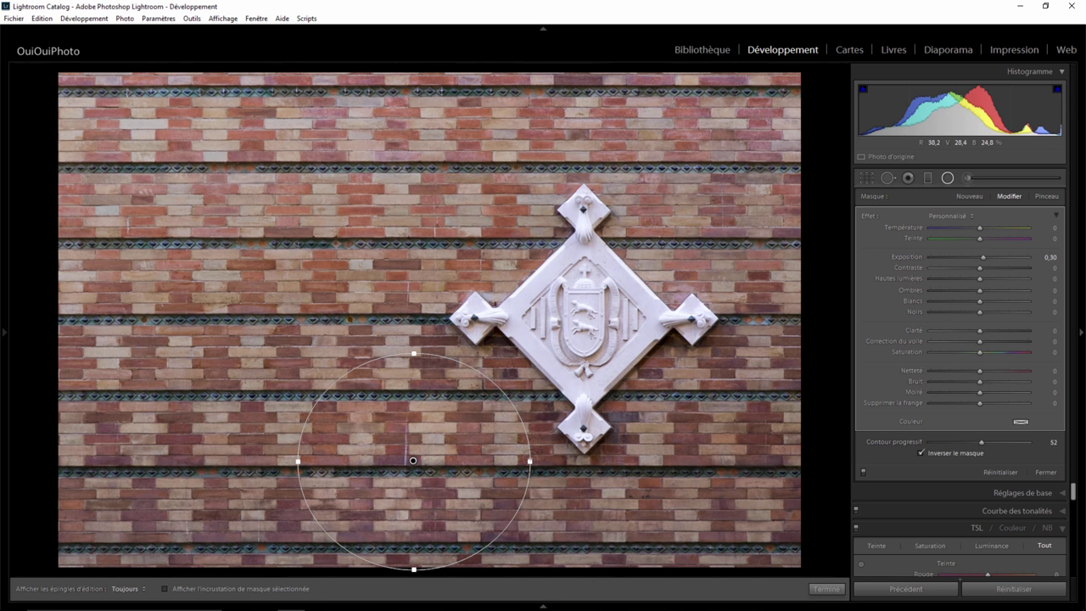
left_click_drag(530, 462, 548, 464)
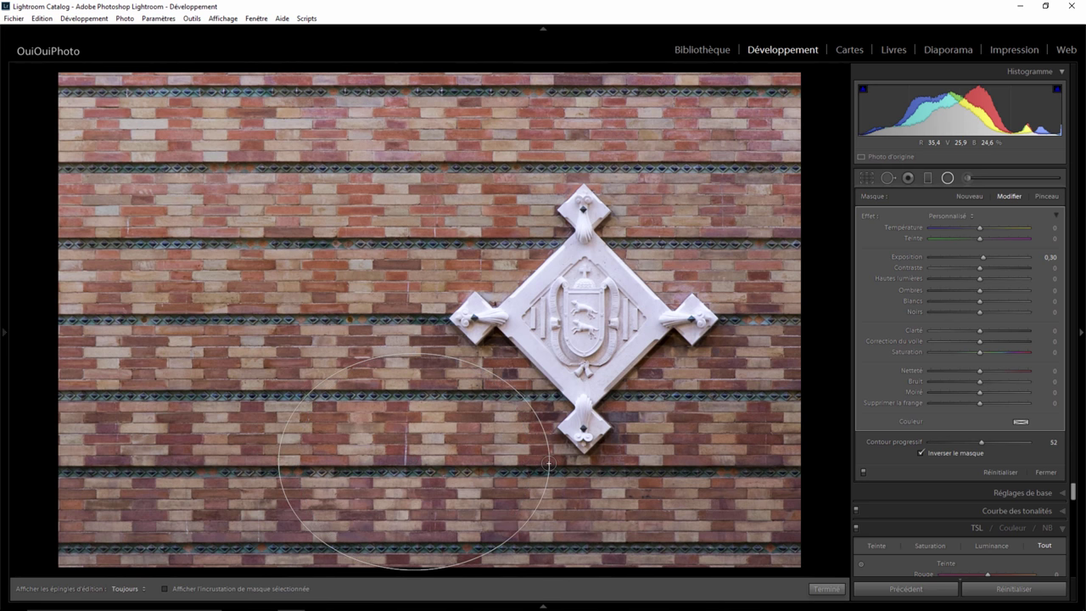
right_click(413, 460)
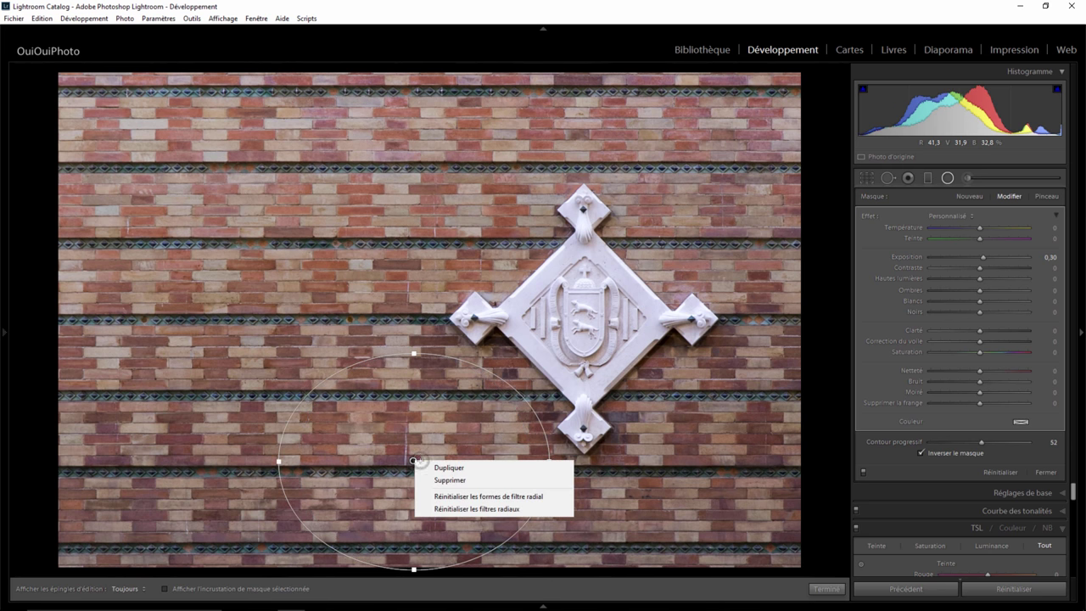
Draw a second radial filter over the upper-right brickwork and narrow it
key("Escape")
left_click_drag(419, 441, 231, 196)
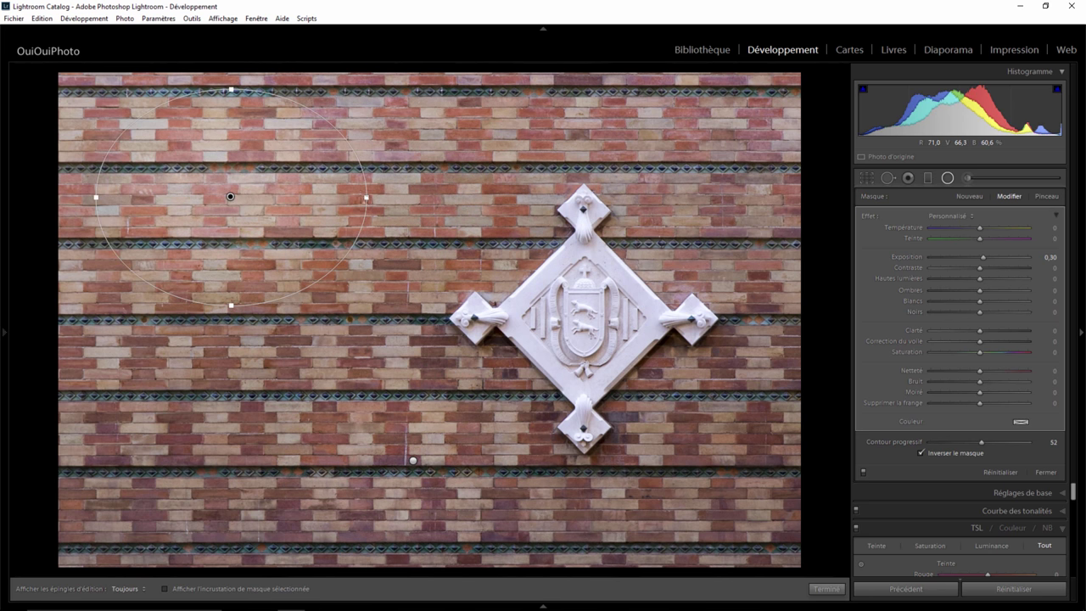
left_click_drag(231, 196, 688, 183)
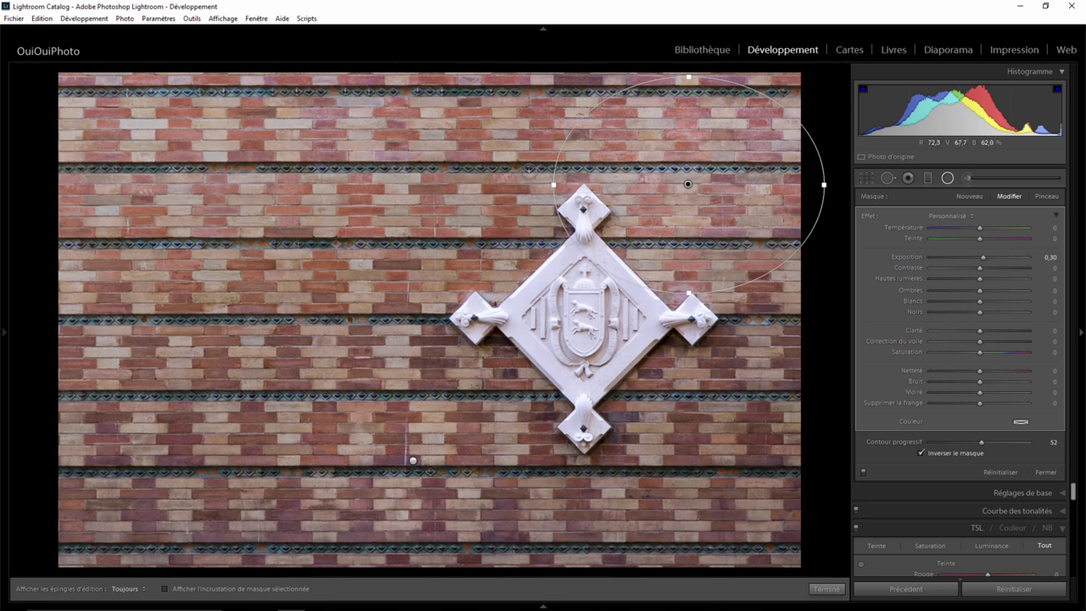
left_click_drag(553, 184, 608, 184)
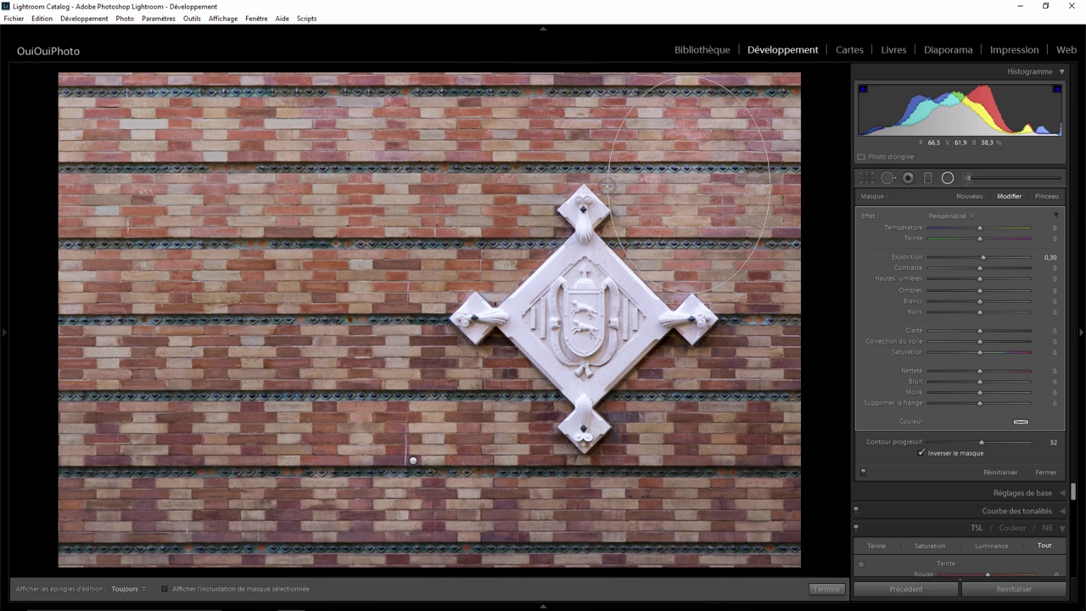
left_click_drag(688, 183, 720, 187)
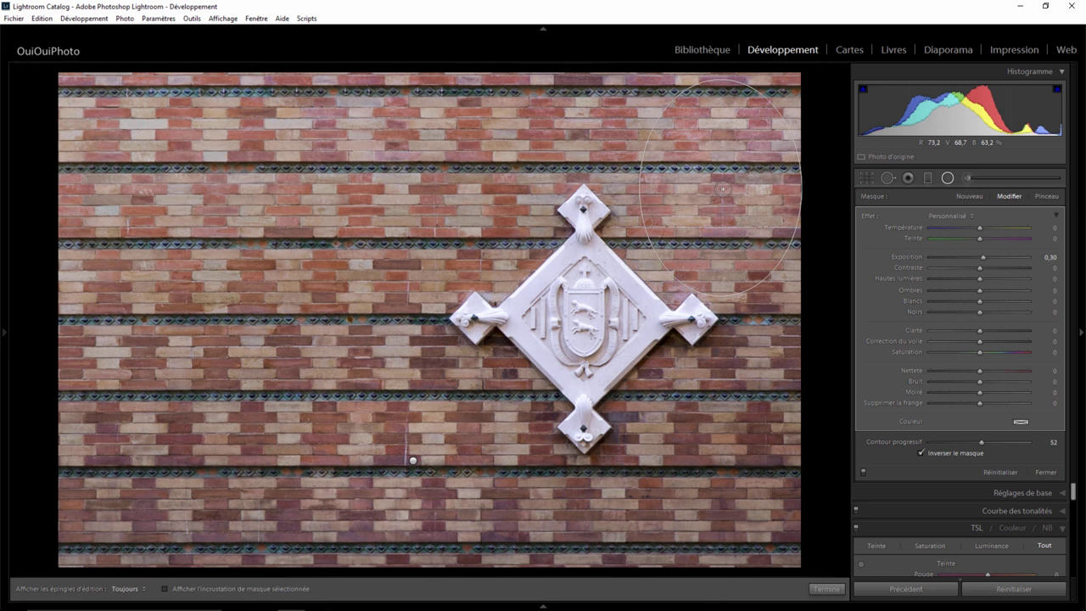
Duplicate the upper-right filter onto the left-middle brickwork, widen it, and finish with Done
right_click(719, 186)
left_click(734, 196)
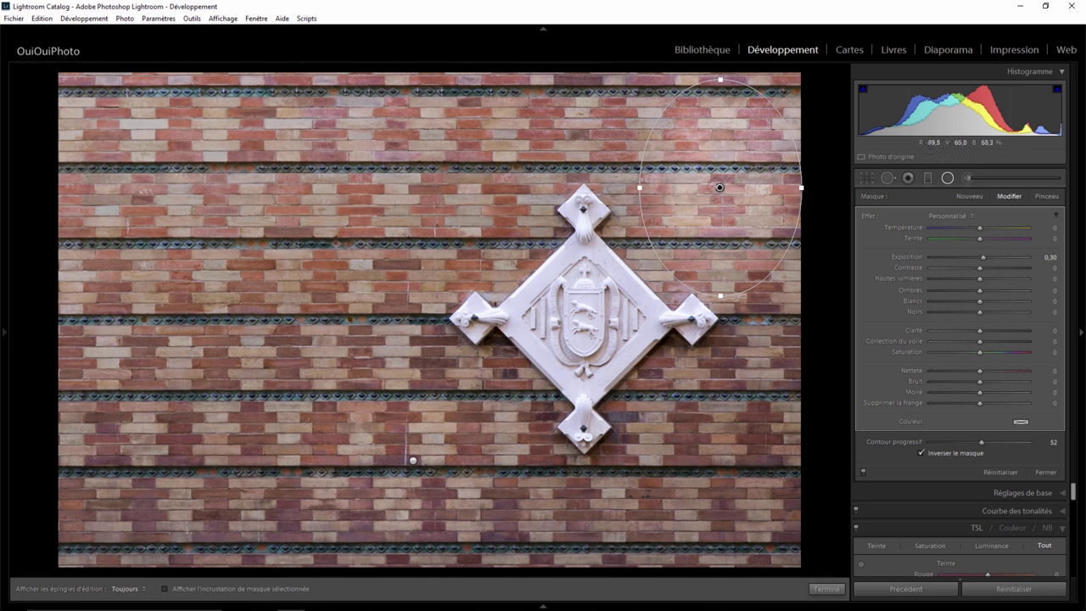
left_click_drag(688, 198, 177, 321)
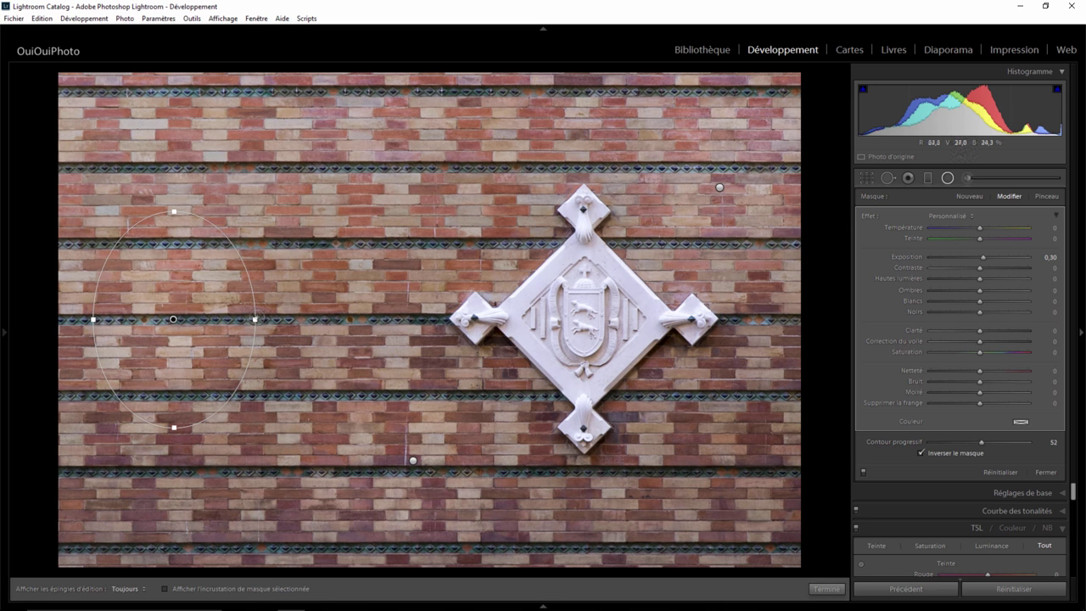
left_click_drag(266, 319, 310, 319)
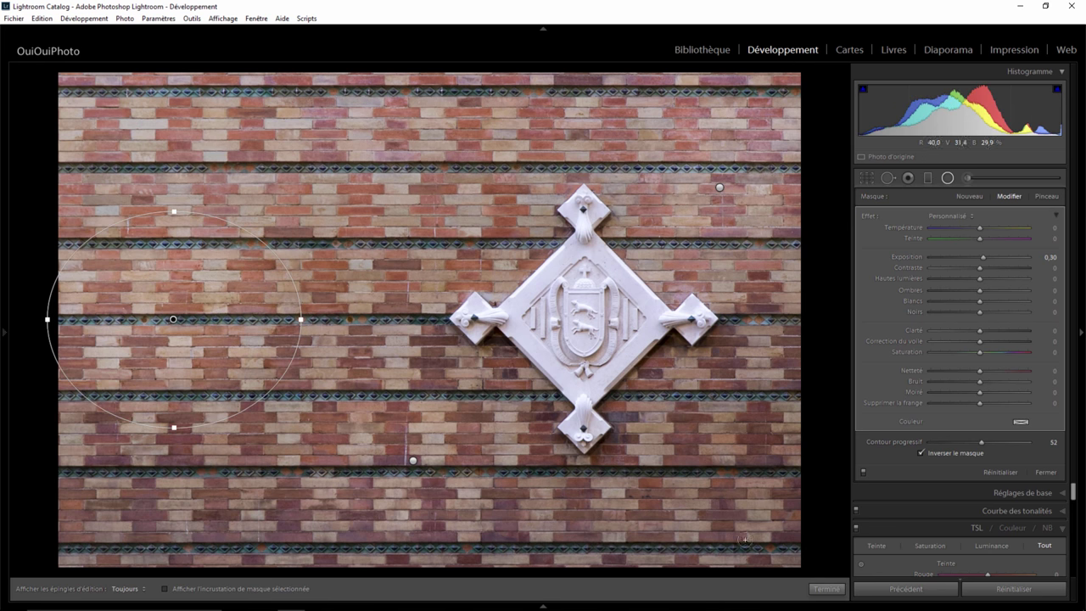
left_click(825, 588)
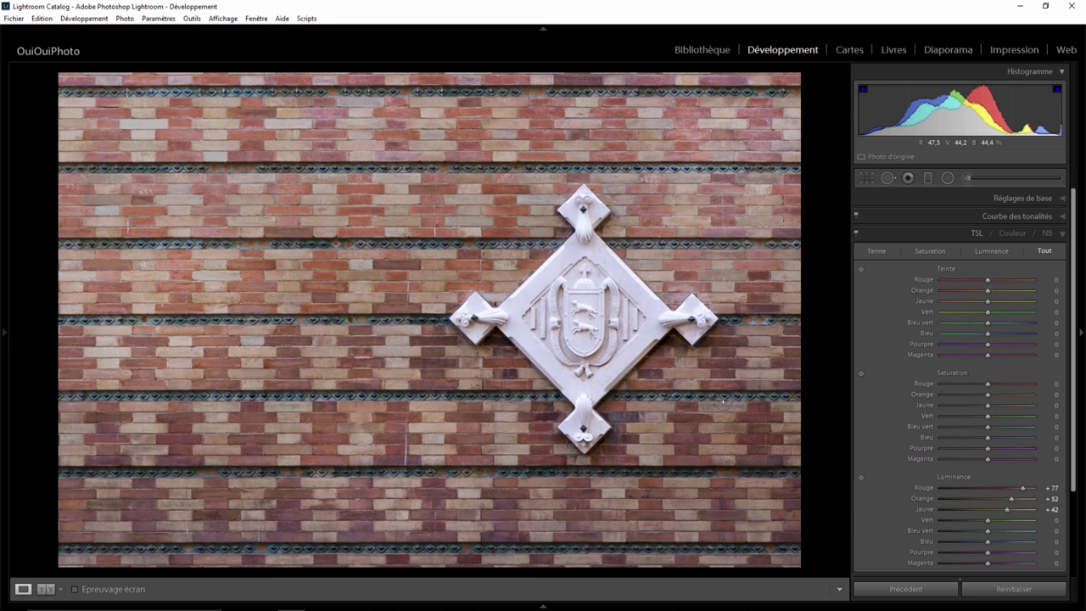
Compare the photo with its original, then zoom in and out on the top tile band
key("backslash")
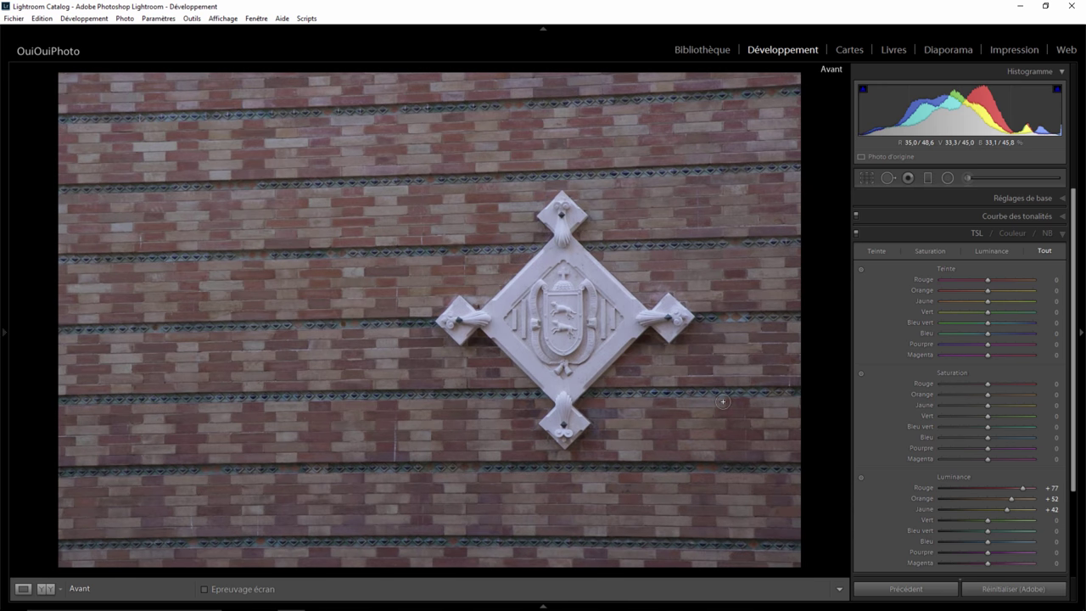
key("backslash")
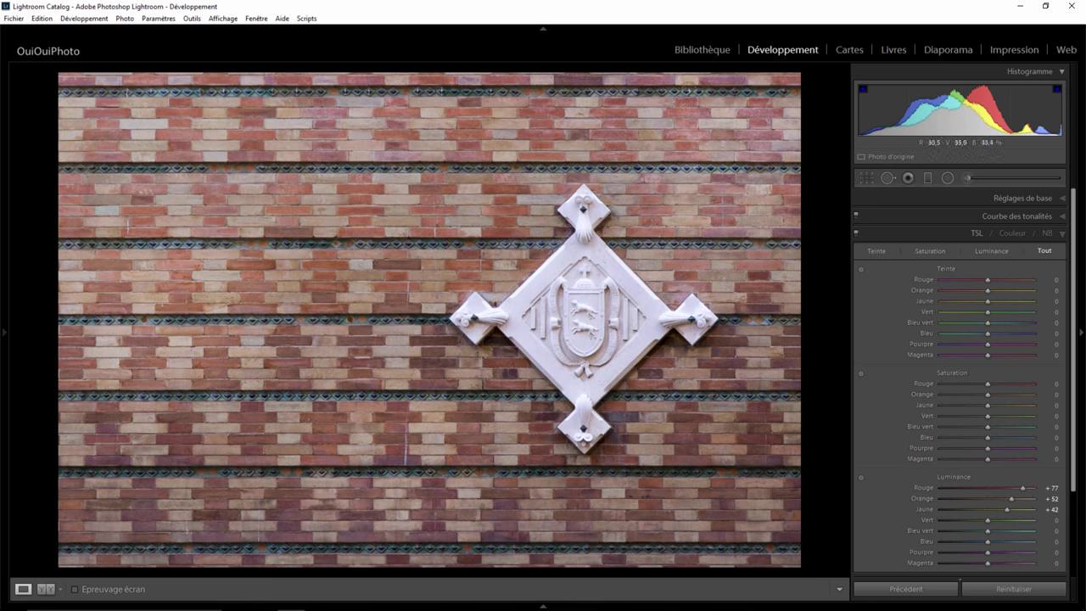
left_click(558, 91)
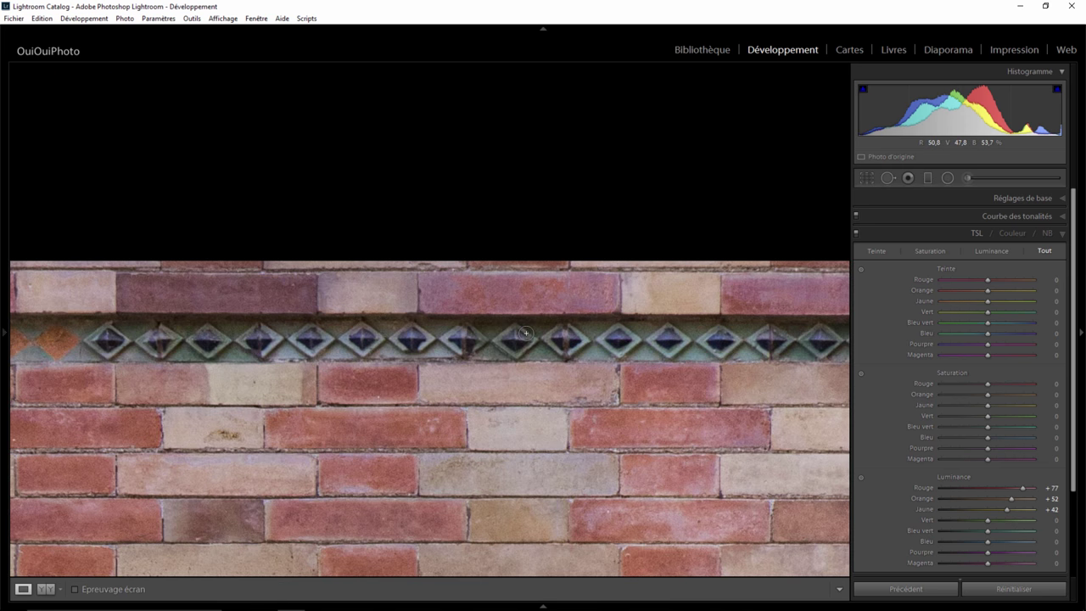
left_click(253, 155)
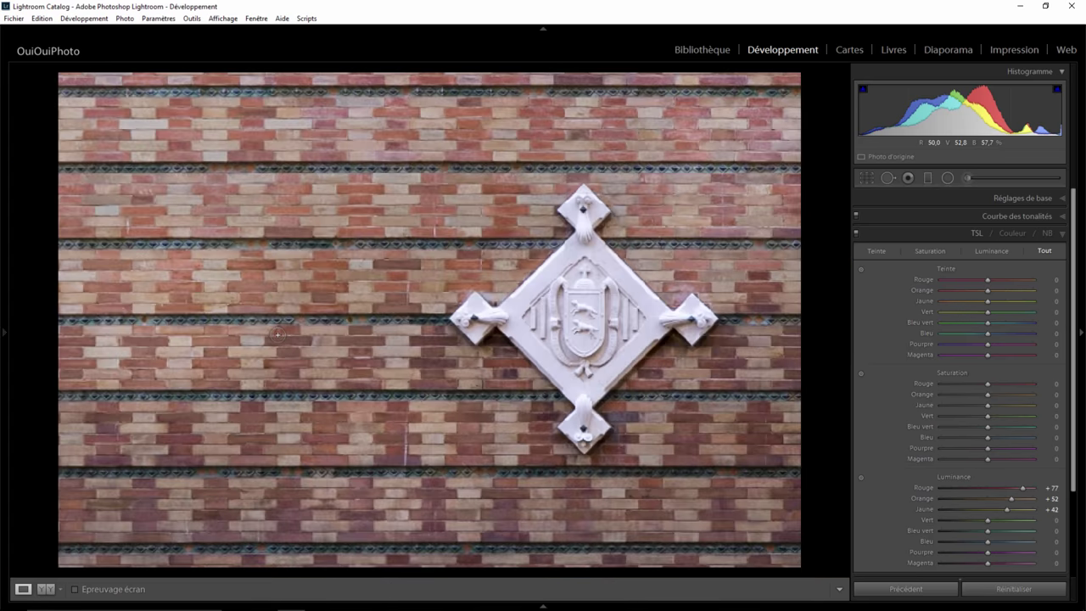
left_click(158, 92)
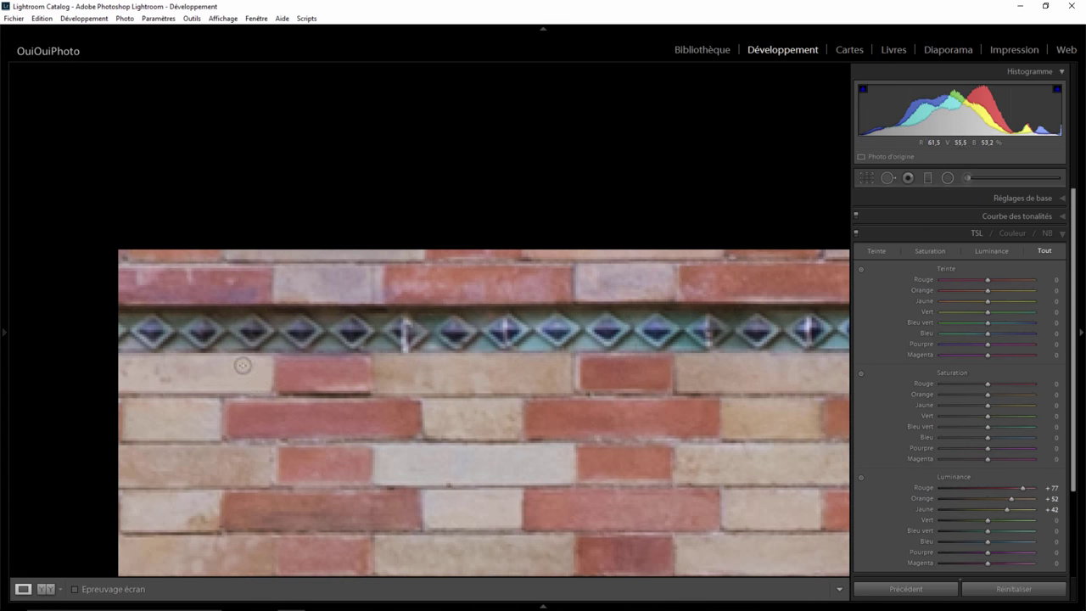
left_click(596, 327)
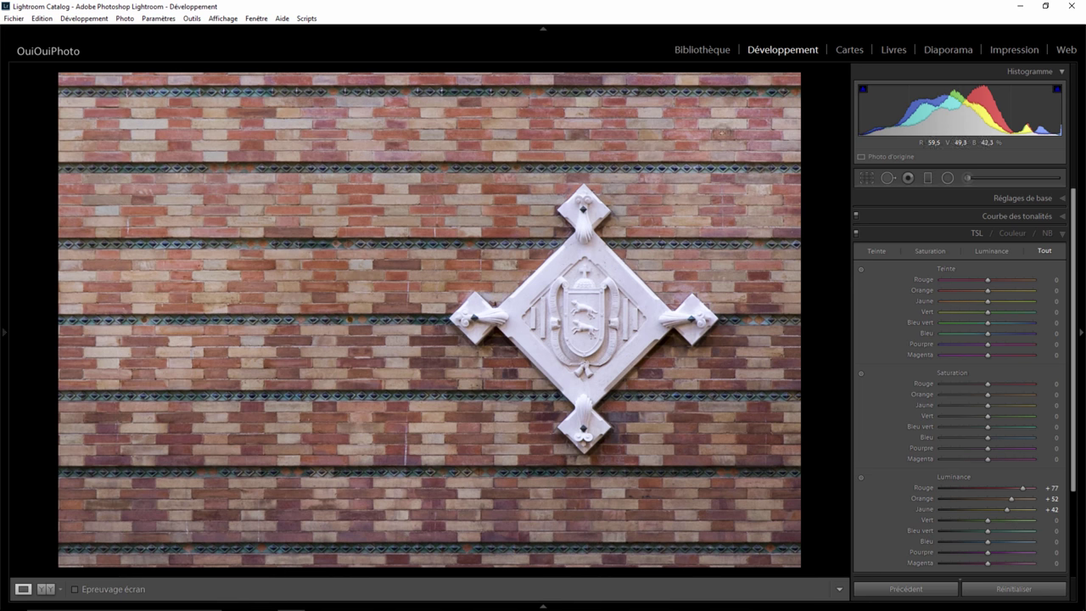
Zoom to 1:1 on the top tile band and open the Adjustment Brush settings
left_click(670, 104)
left_click(652, 162)
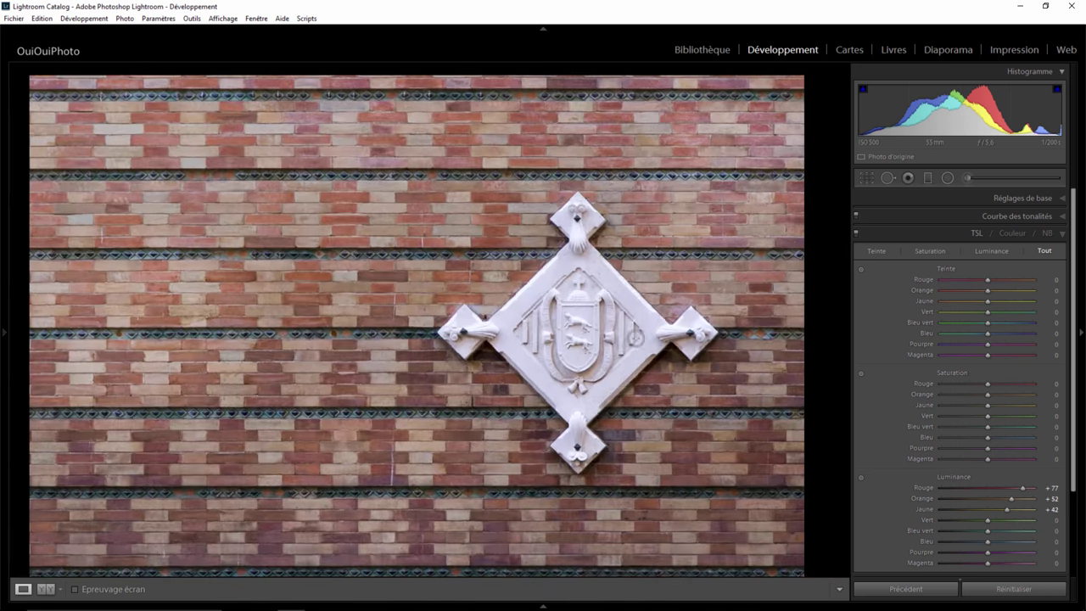
left_click(659, 179)
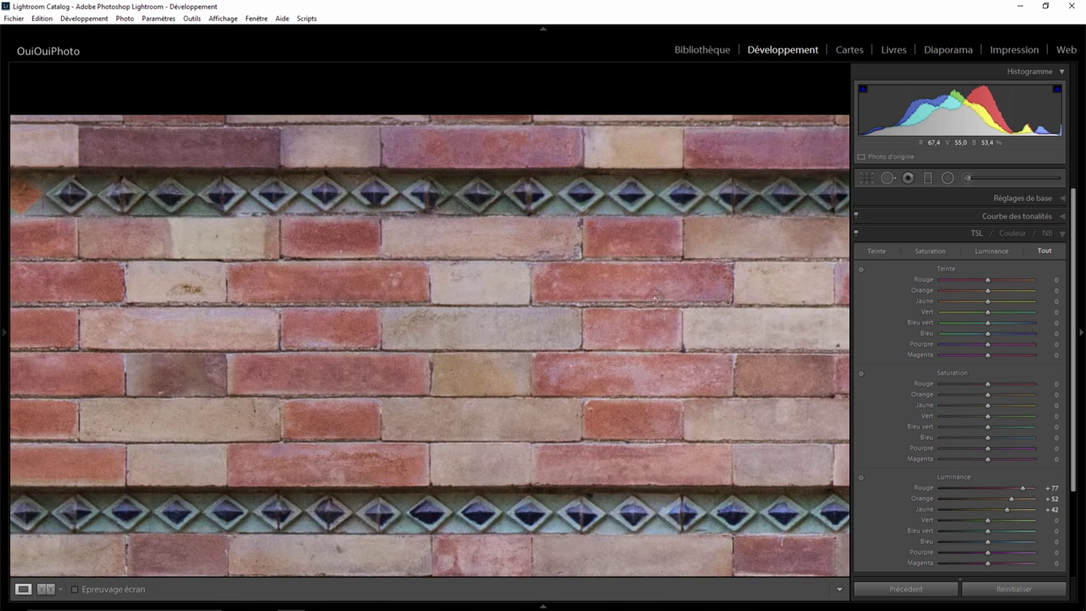
left_click_drag(718, 323, 354, 367)
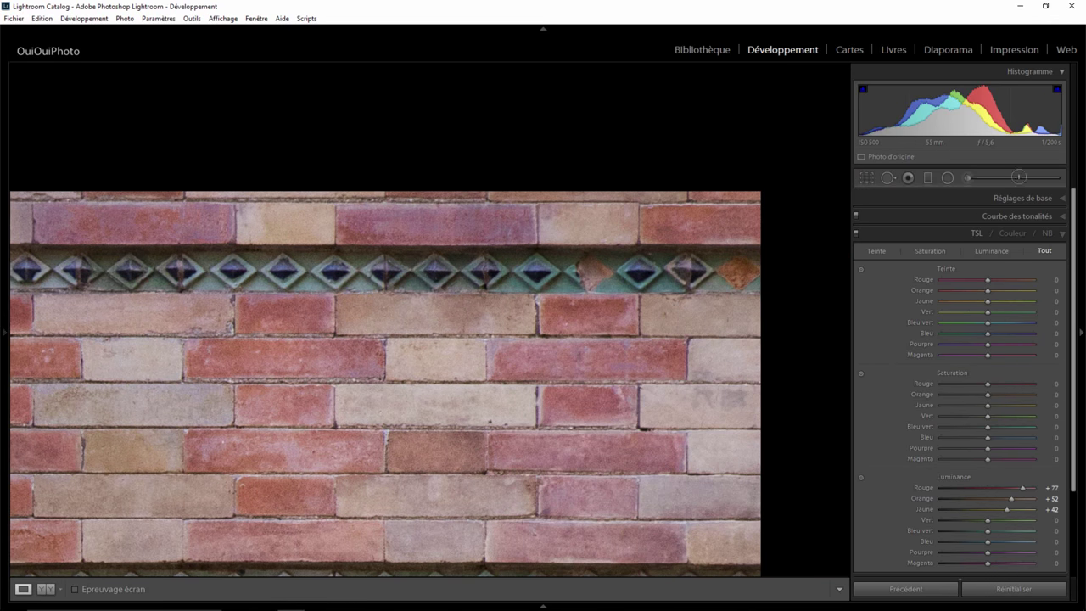
left_click(965, 178)
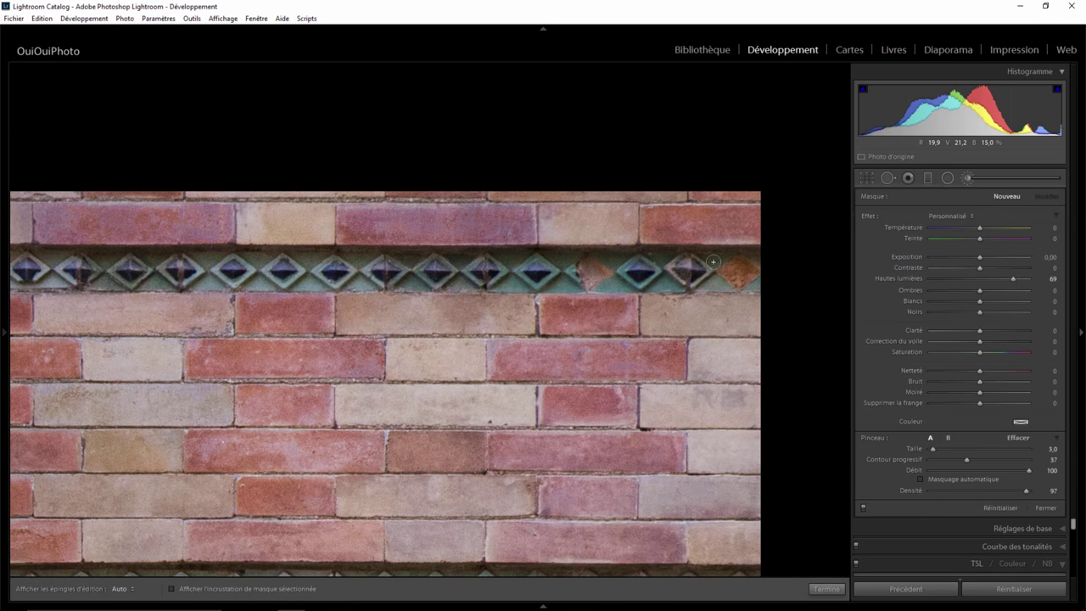
Paint a brush mask along the tile band with Shadows -100 and Exposure -0.35
scroll(713, 261, "up", 2)
scroll(713, 261, "up", 1)
key("h")
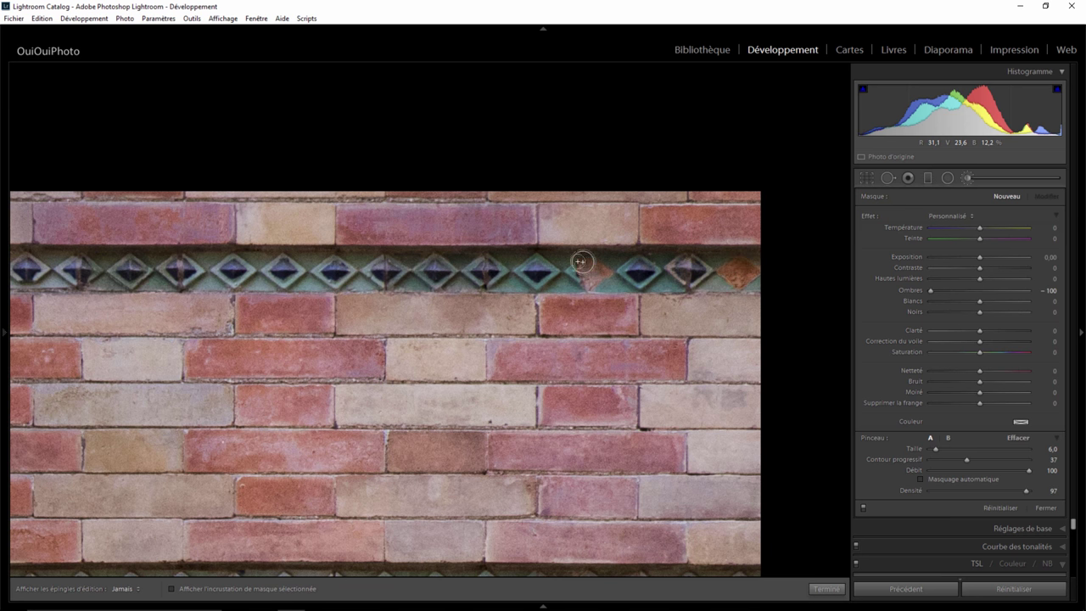
left_click_drag(425, 255, 331, 261)
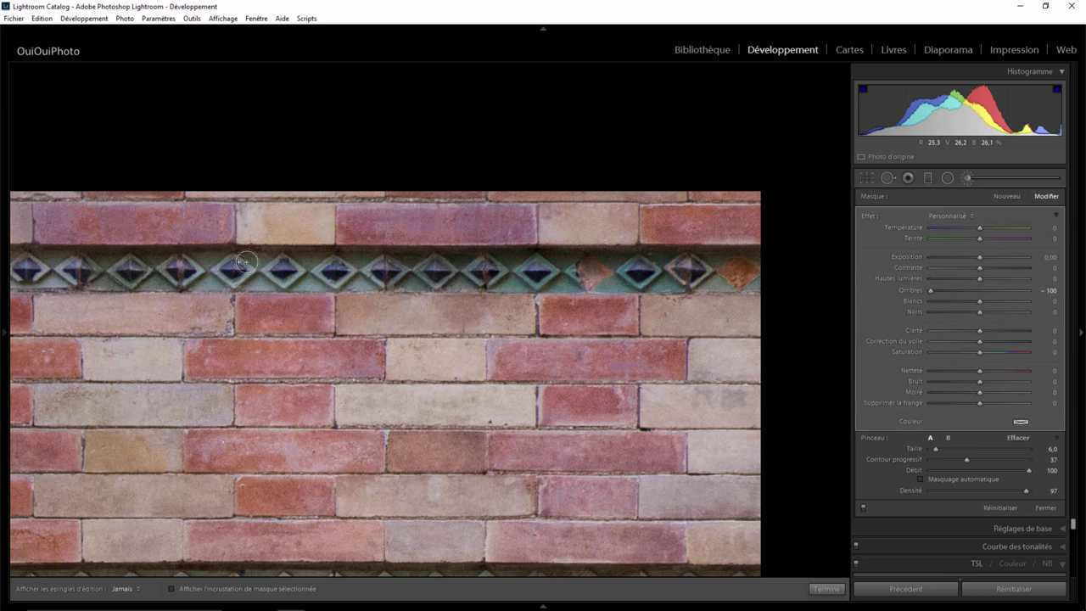
key("h")
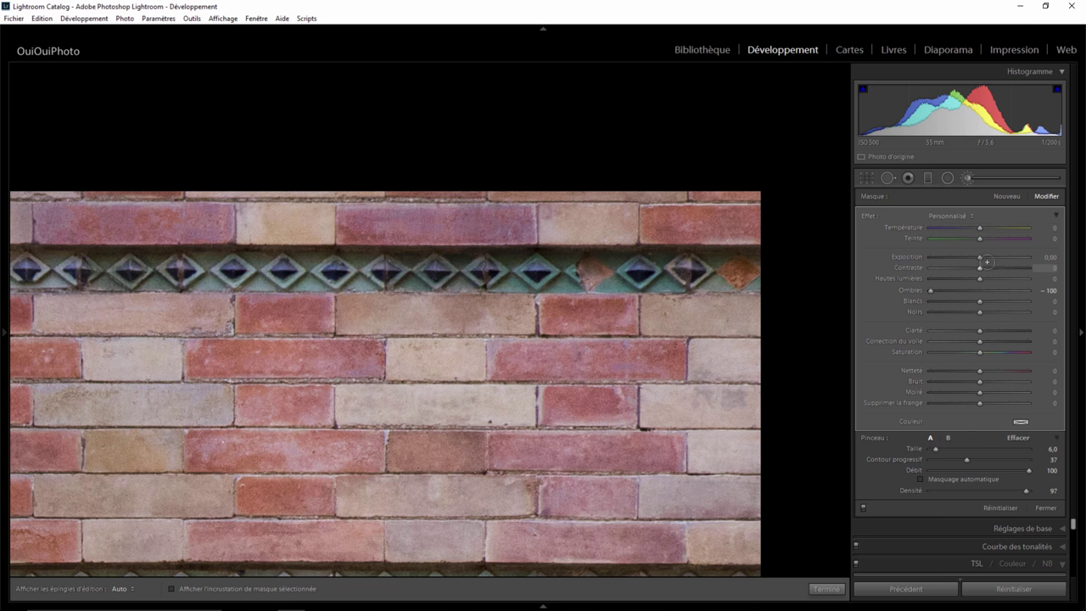
left_click_drag(976, 257, 974, 257)
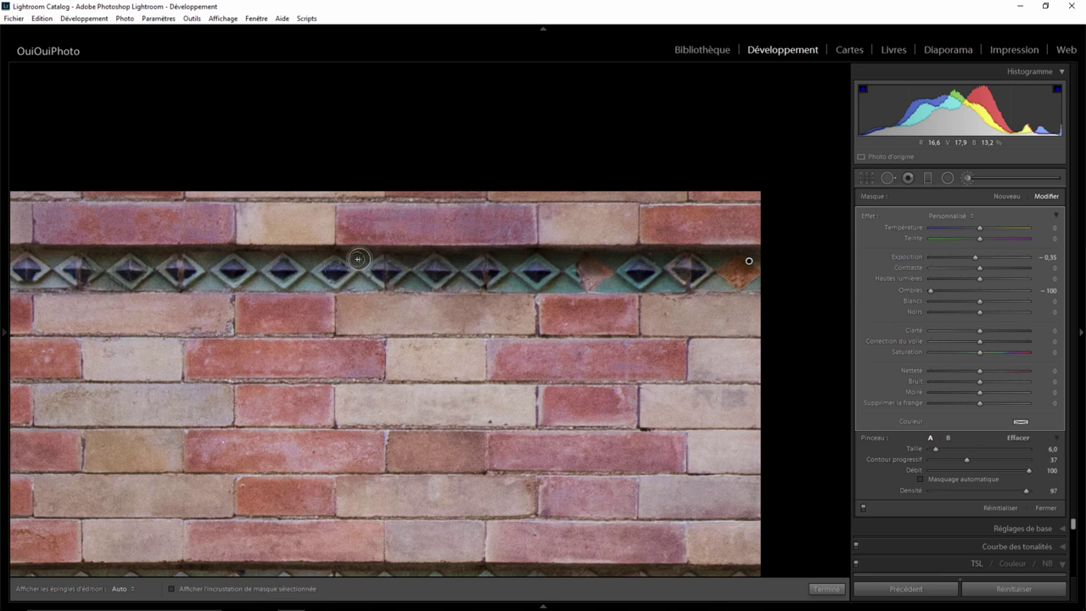
Pan along the tile band in close-up, toggling edit pins with H
key("h")
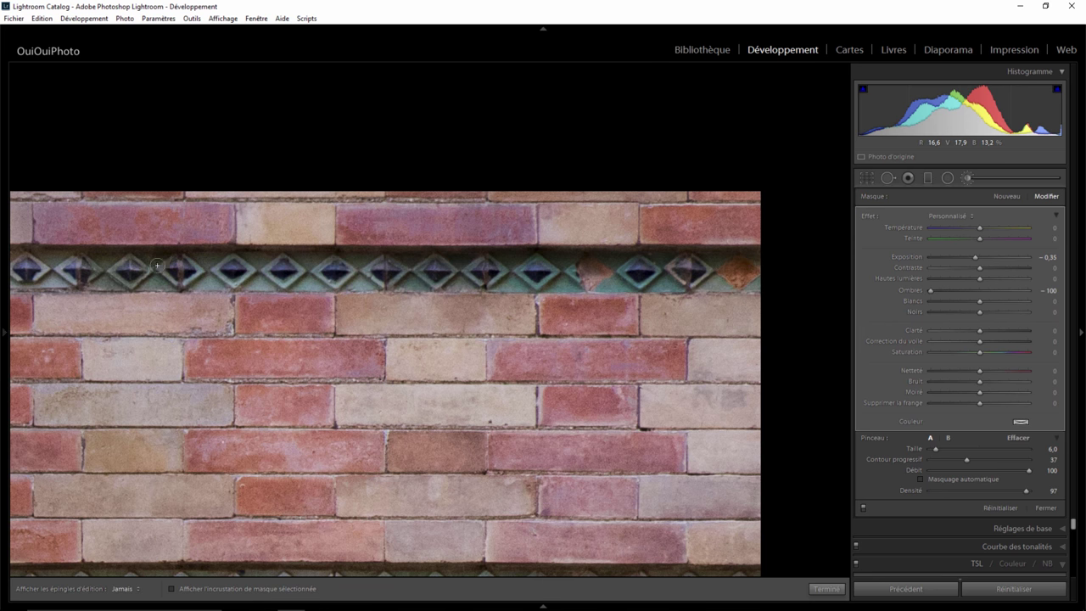
key("h")
left_click_drag(107, 280, 704, 258)
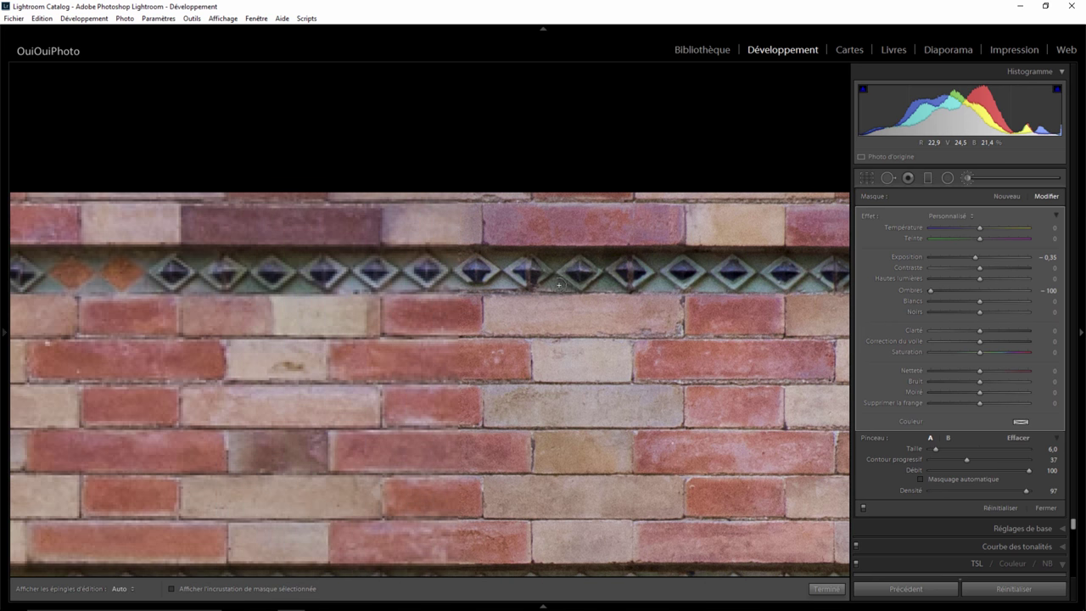
key("h")
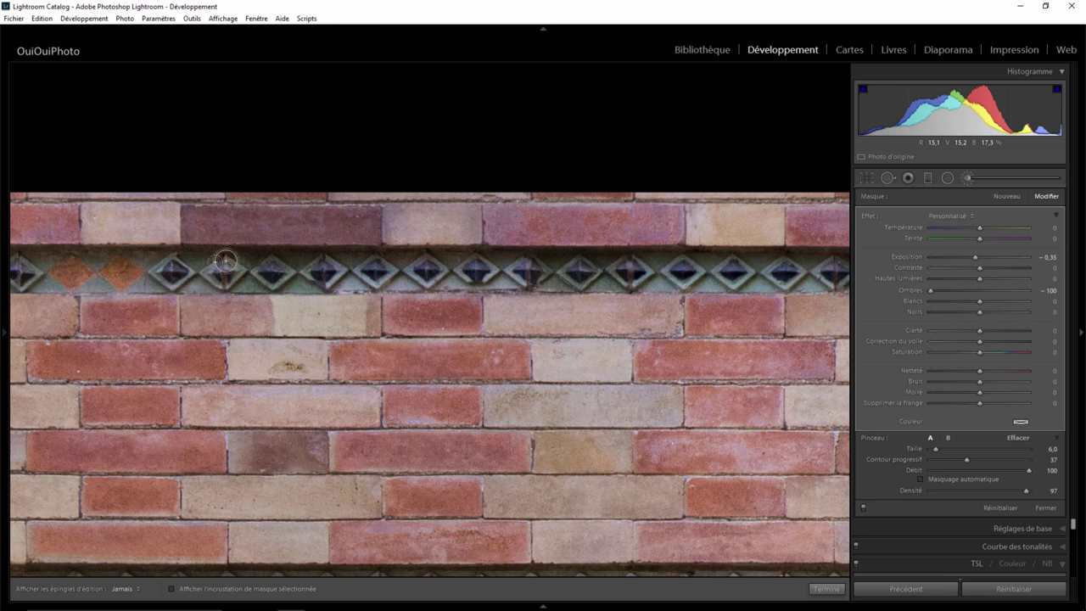
key("h")
key("h")
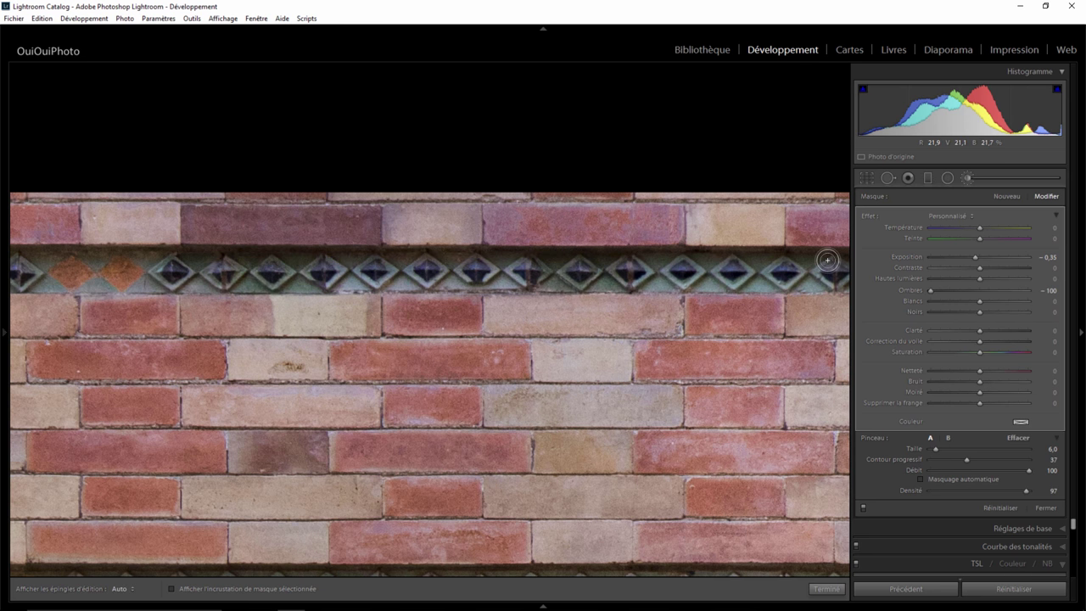
key("h")
mouse_move(230, 341)
left_mouse_down()
mouse_move(653, 340)
mouse_move(788, 328)
left_mouse_up()
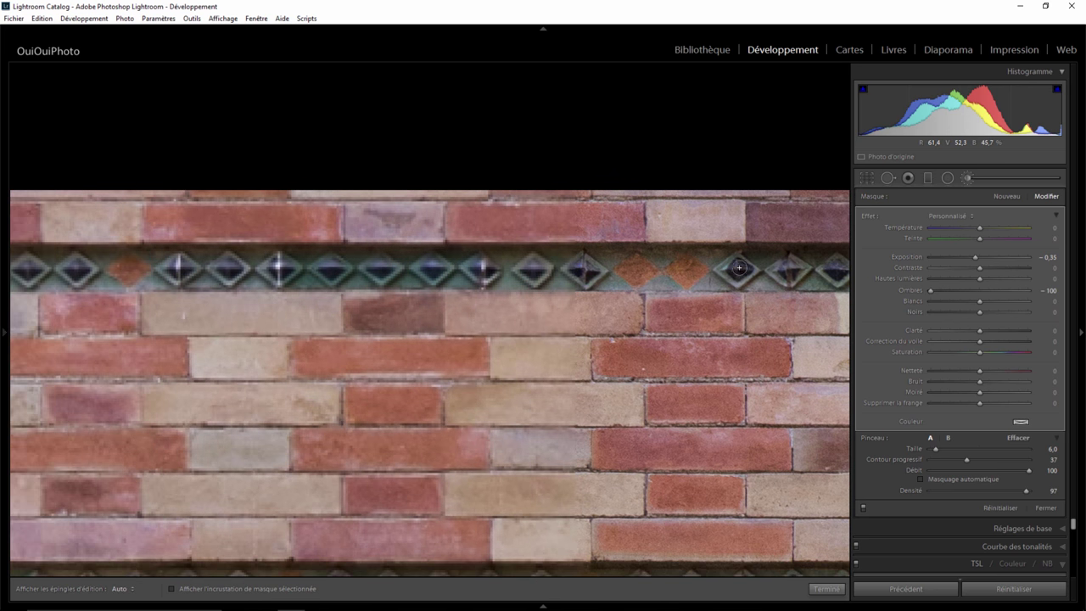
key("h")
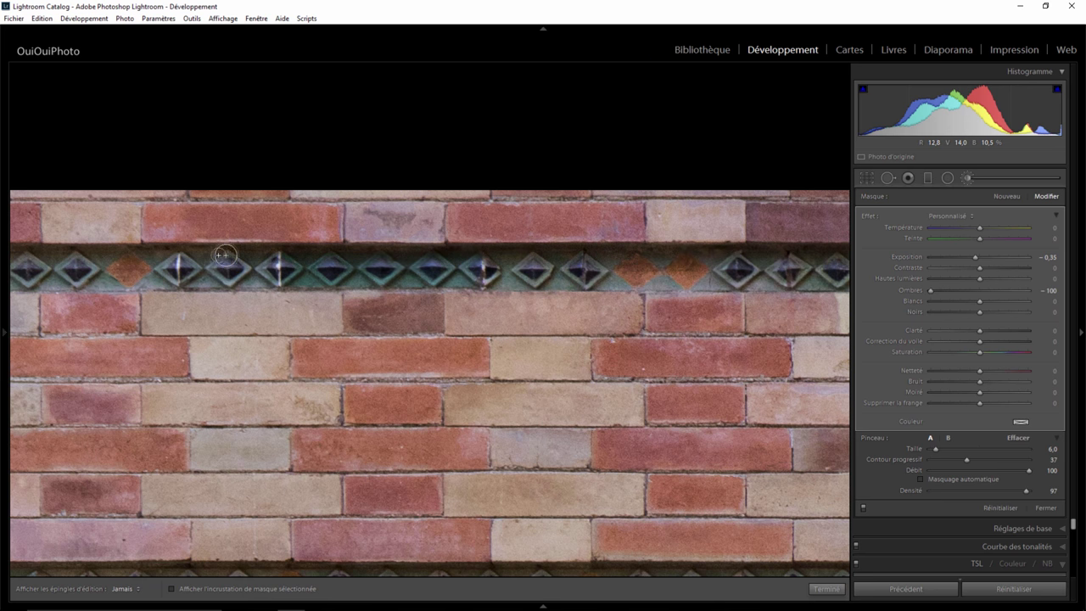
key("h")
left_click_drag(206, 370, 763, 280)
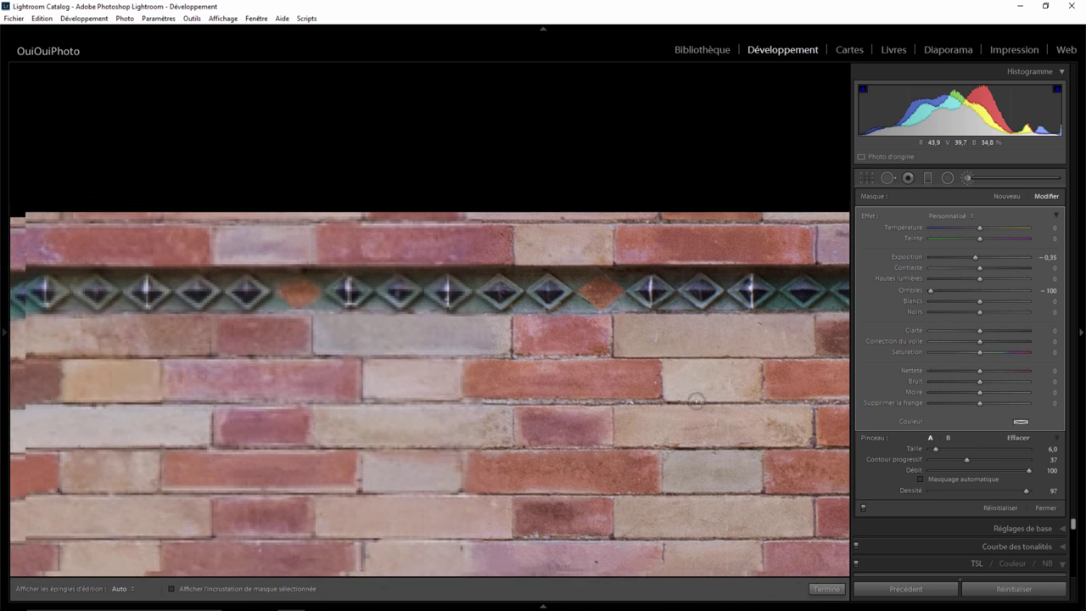
key("h")
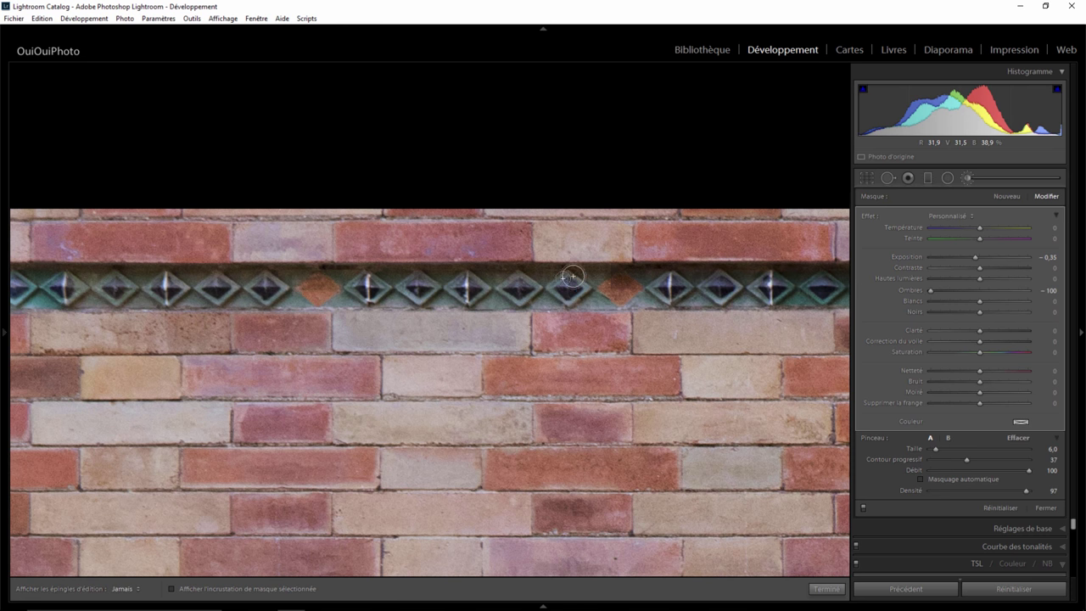
key("h")
Paint the band's left end into the darkening mask, finish, and return to fitted view
left_click_drag(350, 278, 653, 296)
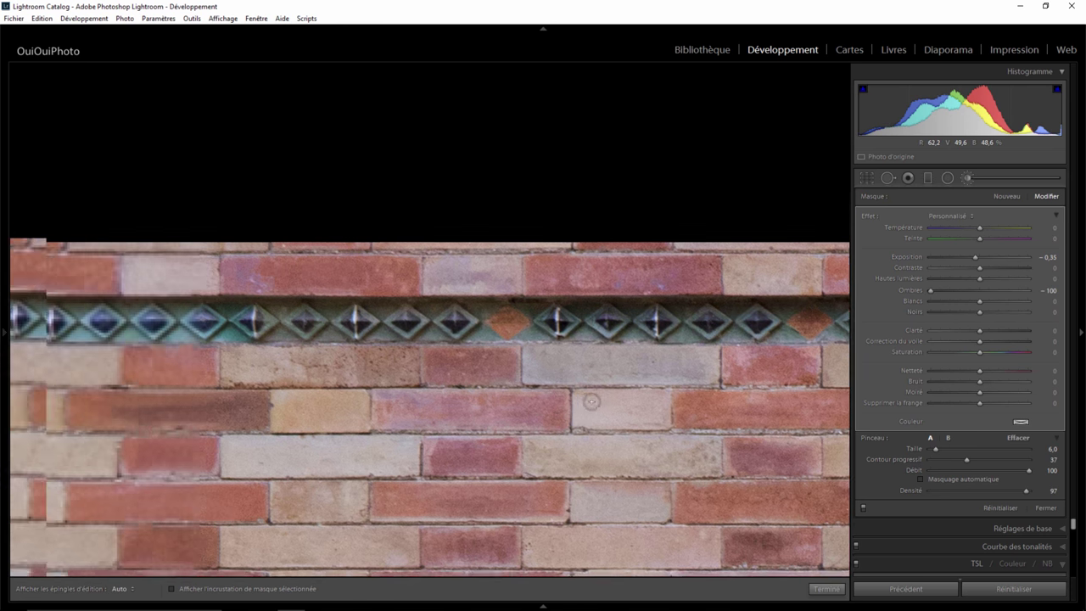
key("h")
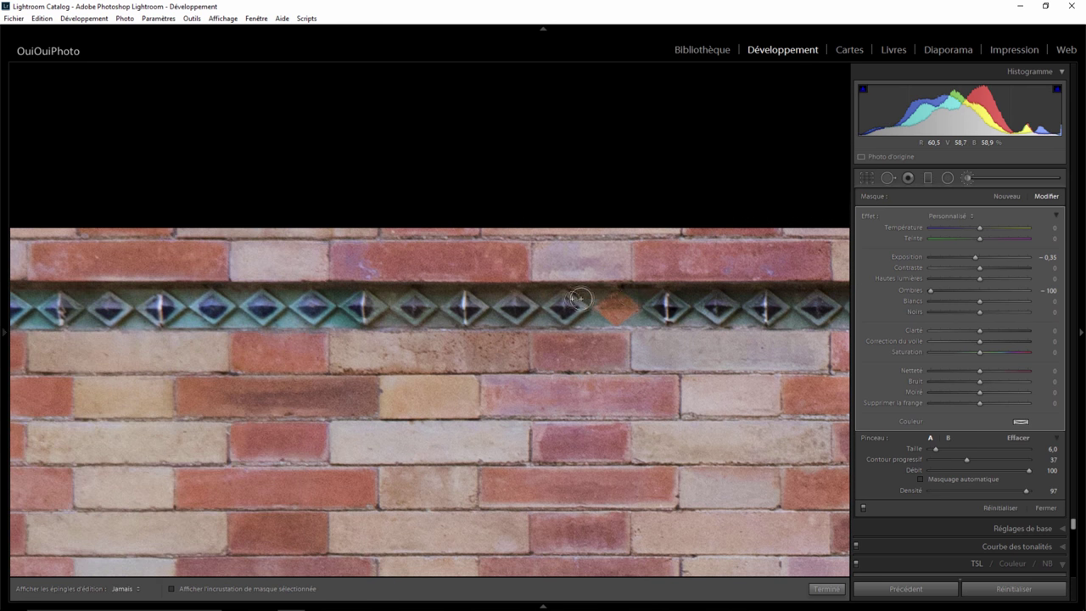
key("h")
mouse_move(385, 297)
left_mouse_down()
mouse_move(674, 320)
mouse_move(401, 356)
left_mouse_up()
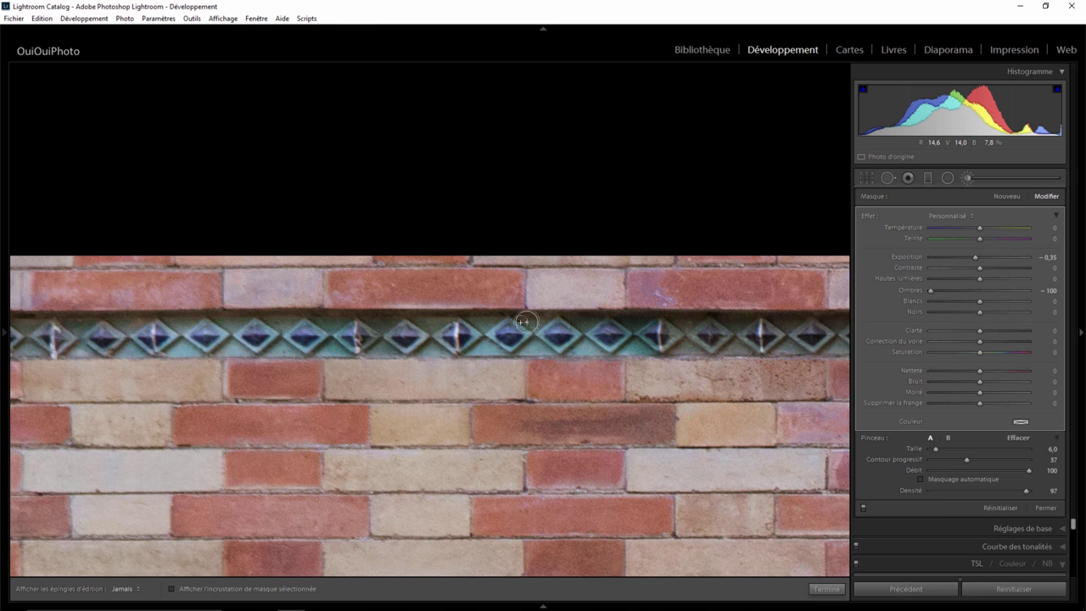
left_click_drag(400, 356, 763, 327)
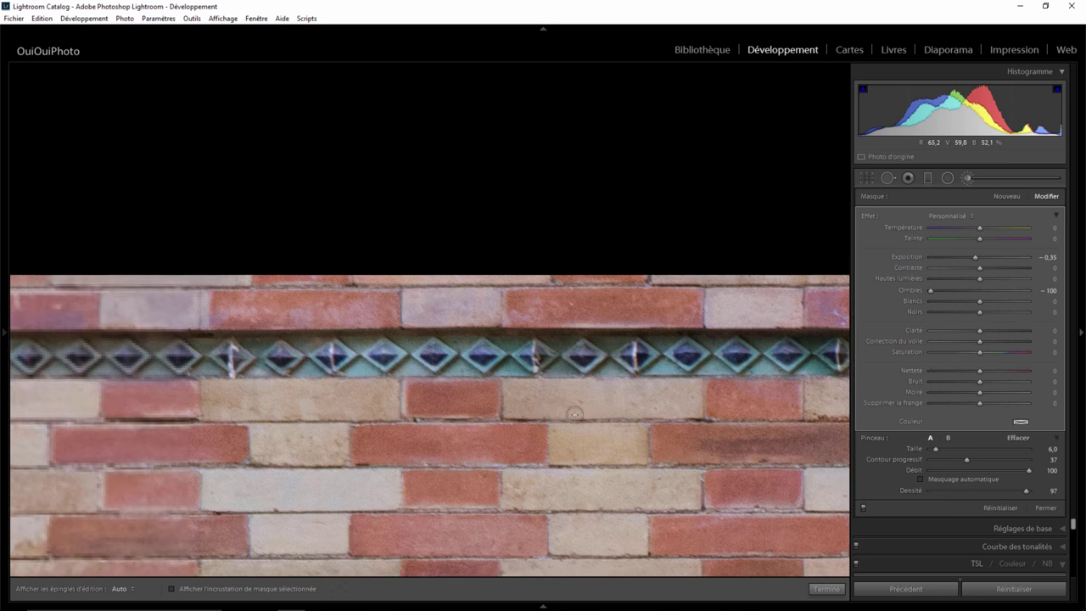
key("h")
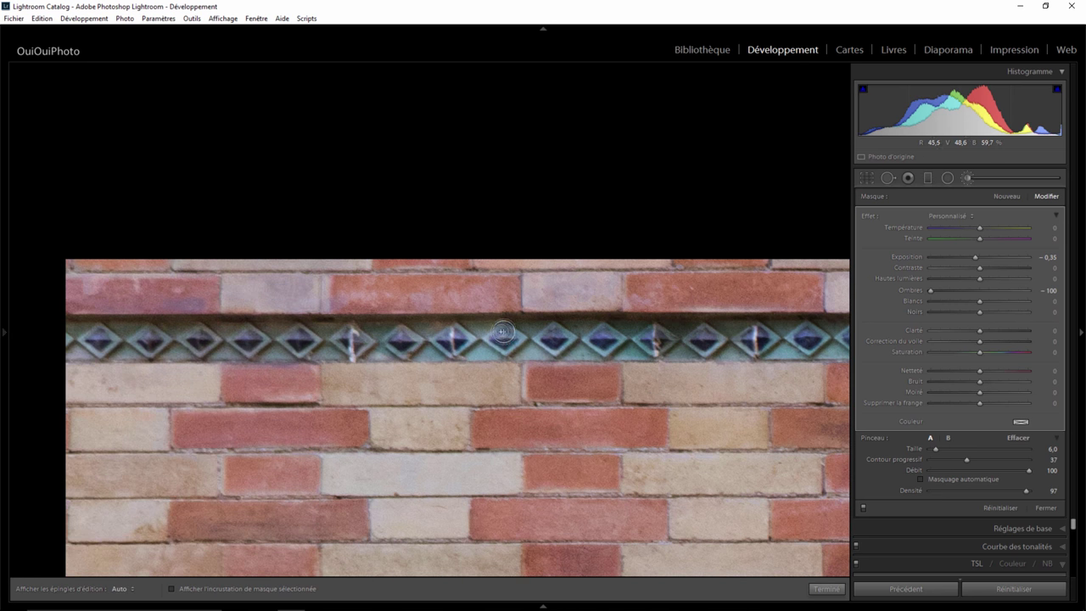
left_click_drag(505, 328, 53, 336)
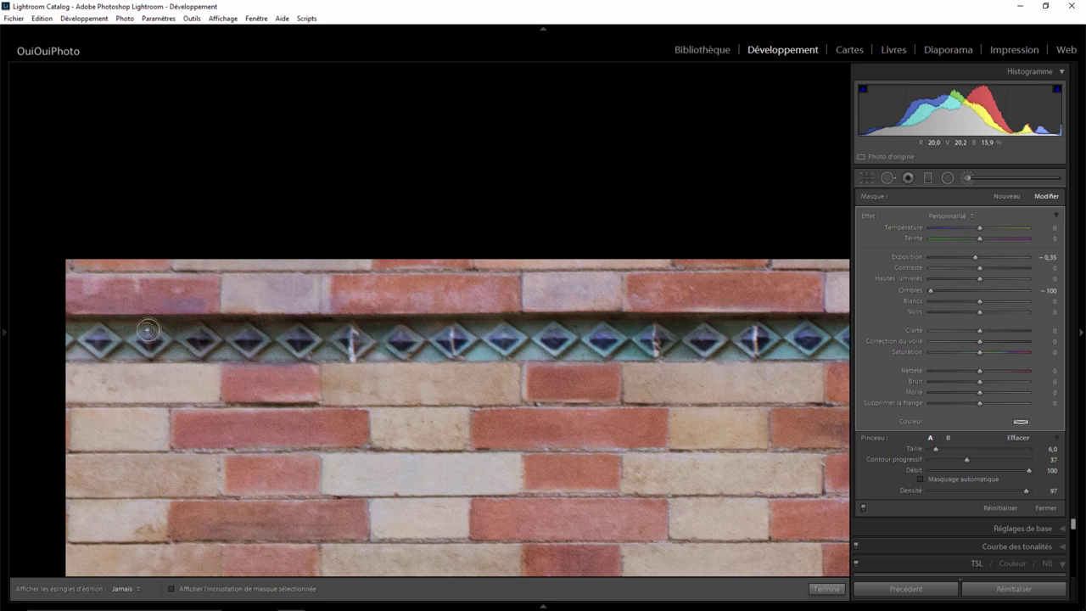
key("h")
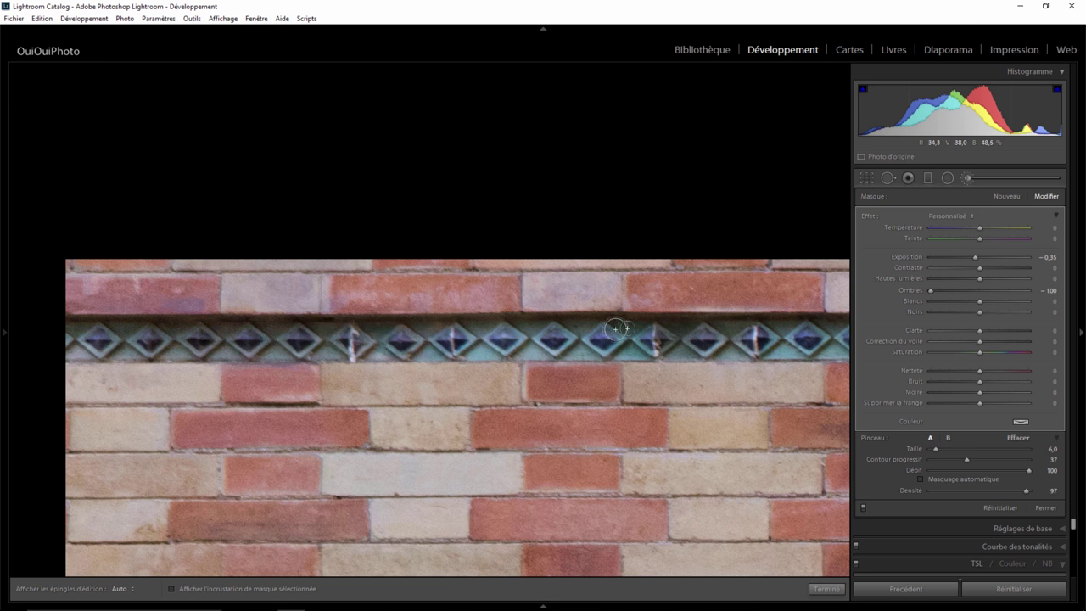
key("h")
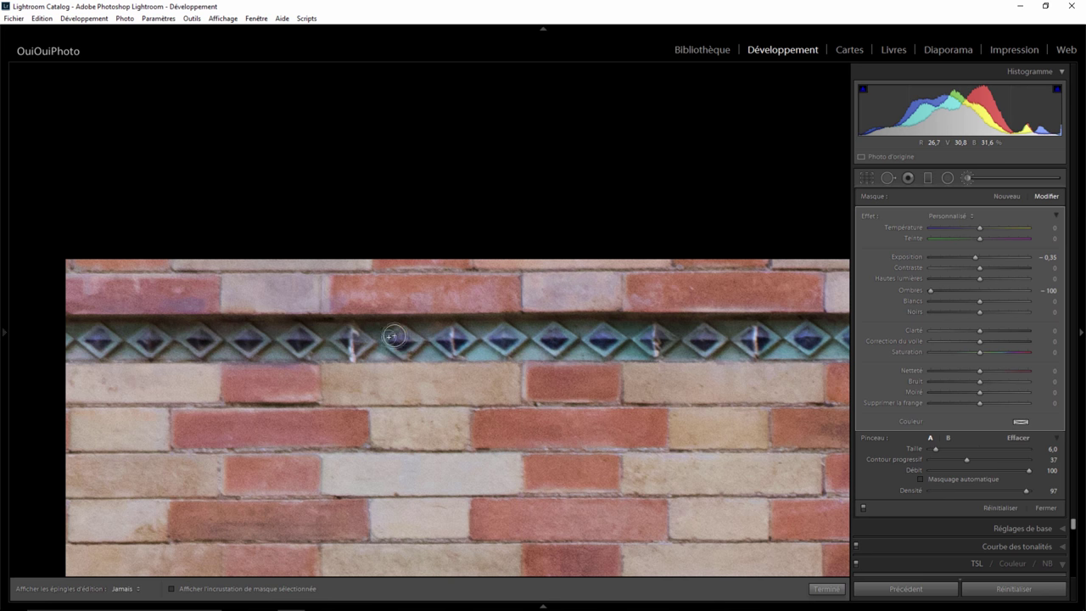
left_click(827, 588)
key("z")
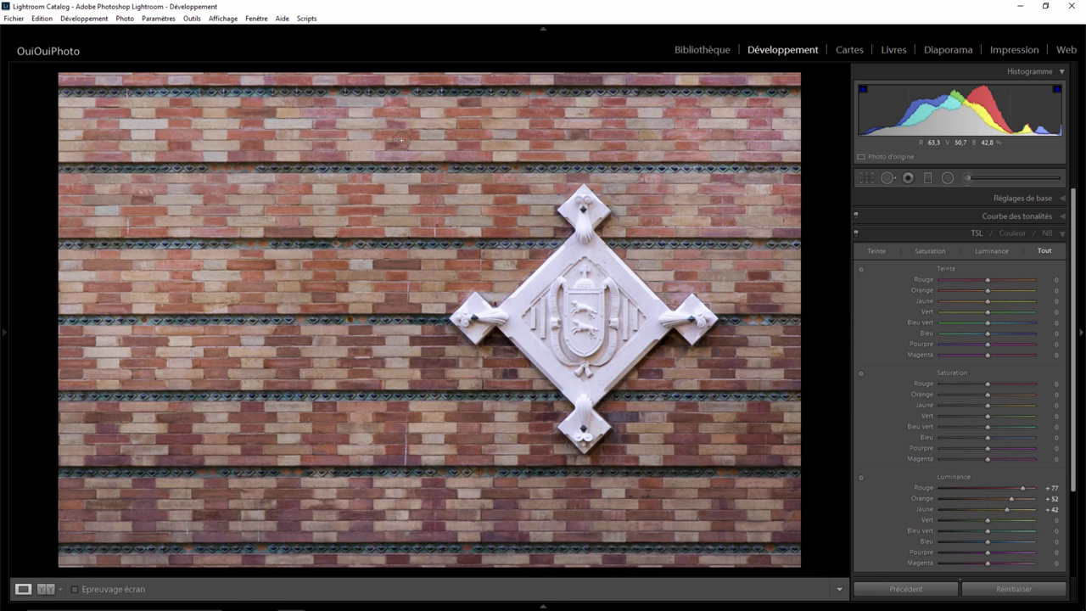
Toggle the before view to compare the finished plaque photo against its unedited original
key("backslash")
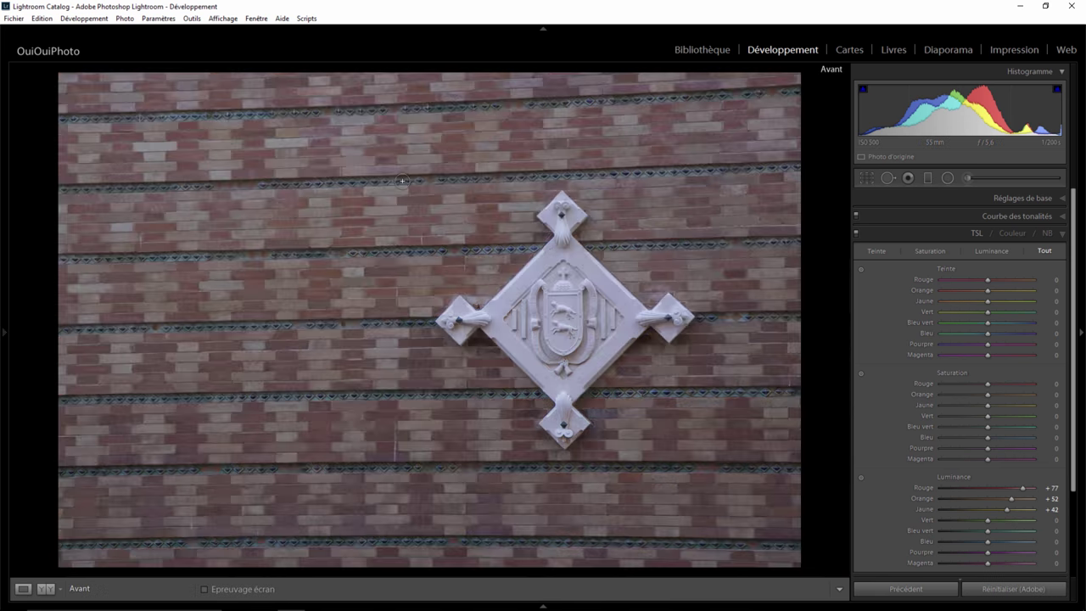
key("backslash")
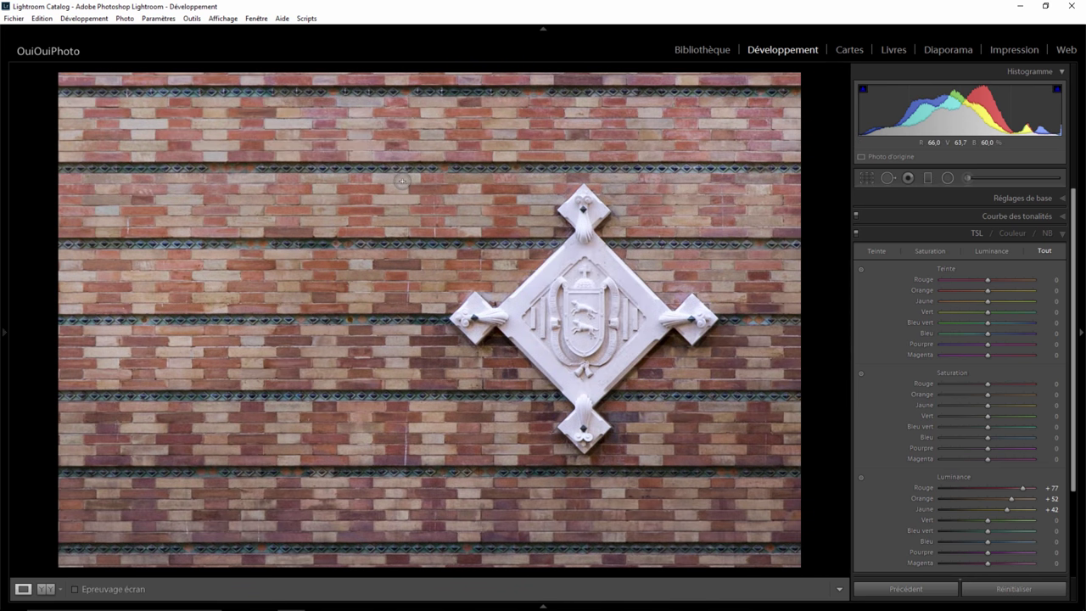